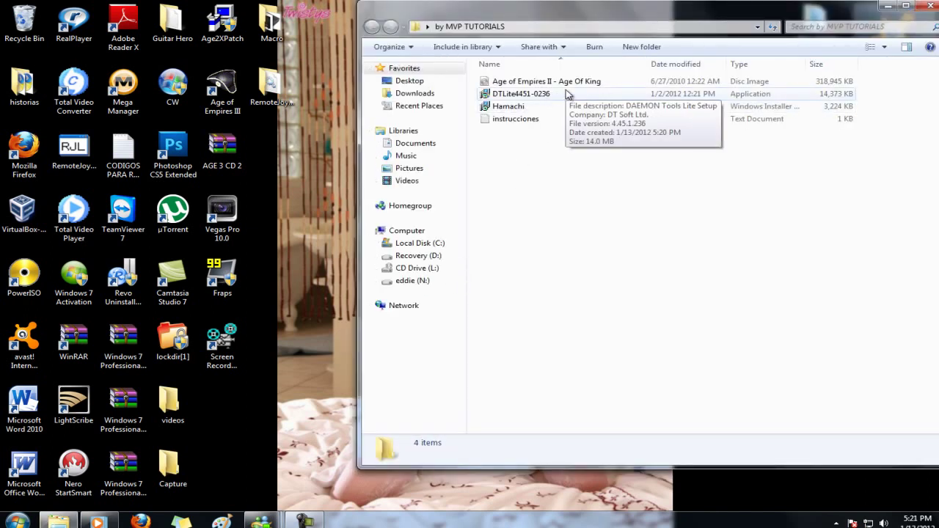
- Run the DTLite4451-0236 installer as administrator and minimize the by MVP TUTORIALS folder window
{"action": "left_click", "coordinate": [541, 100]}
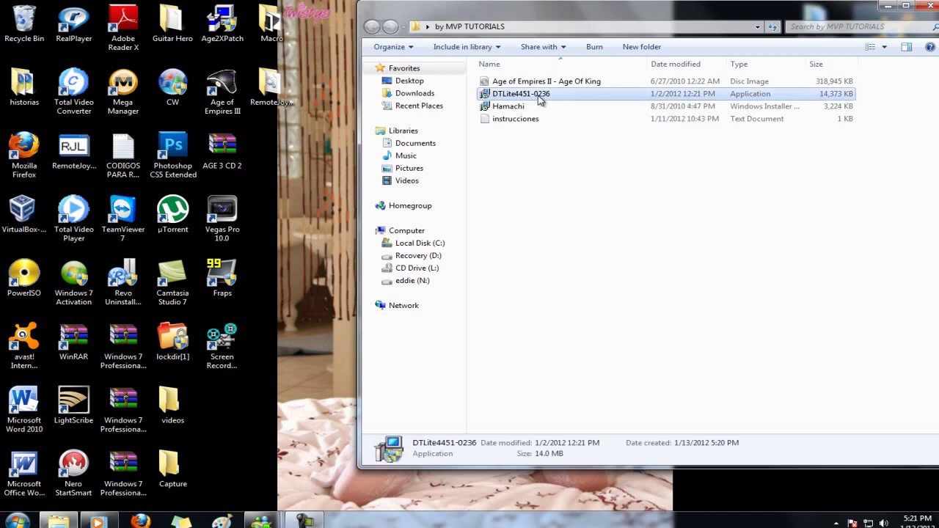
{"action": "right_click", "coordinate": [538, 94]}
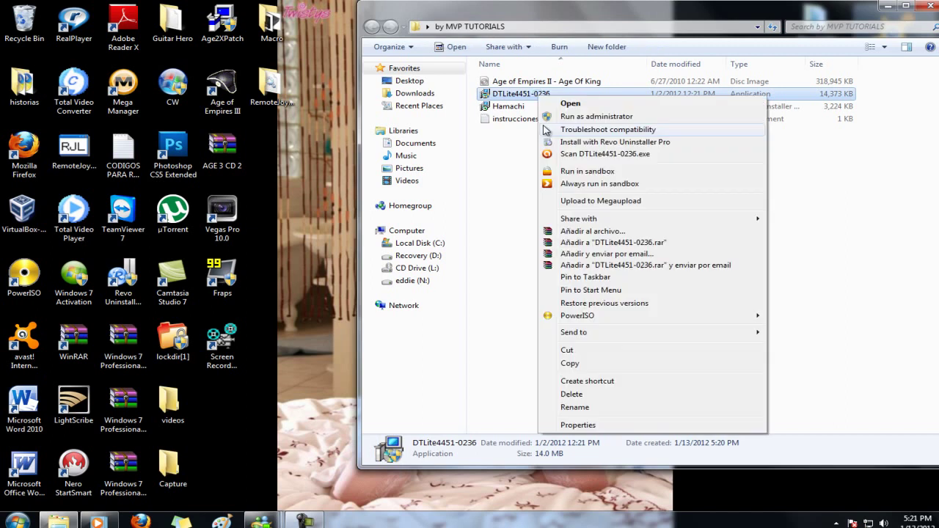
{"action": "left_click", "coordinate": [587, 116]}
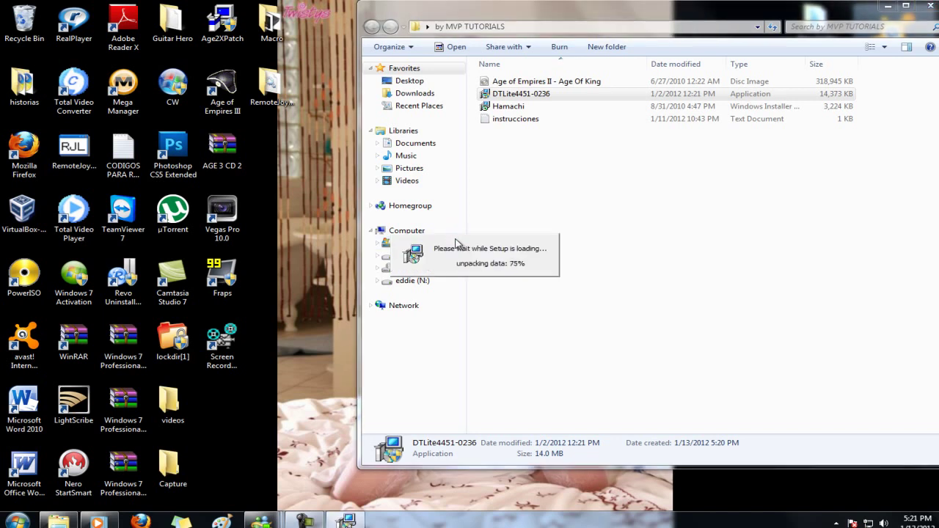
{"action": "left_click", "coordinate": [885, 7]}
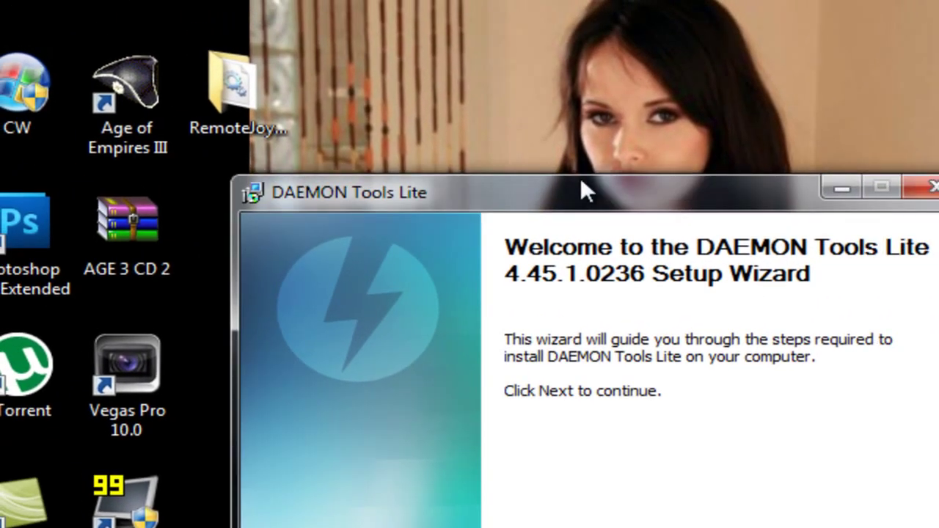
{"action": "left_click_drag", "start_coordinate": [582, 182], "coordinate": [464, 10]}
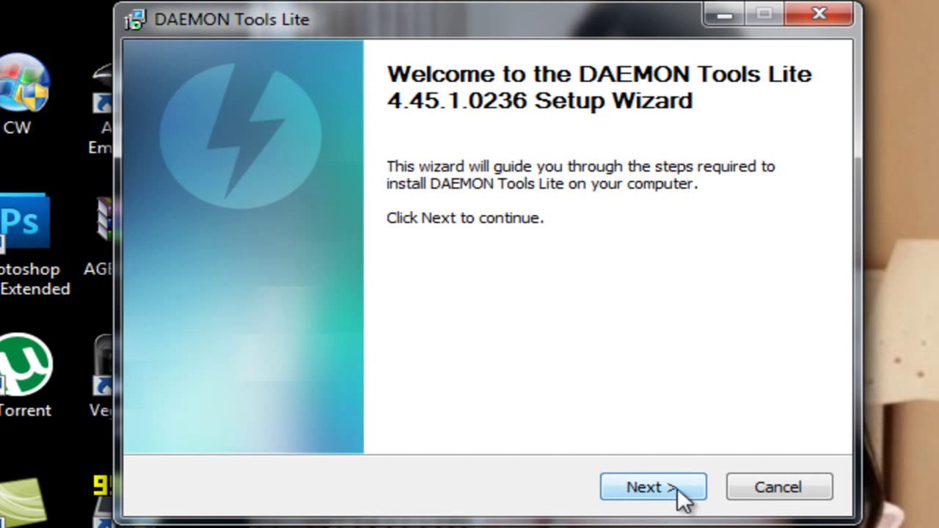
- Accept the DAEMON Tools Lite license agreement and choose the Free License type
{"action": "left_click", "coordinate": [653, 487]}
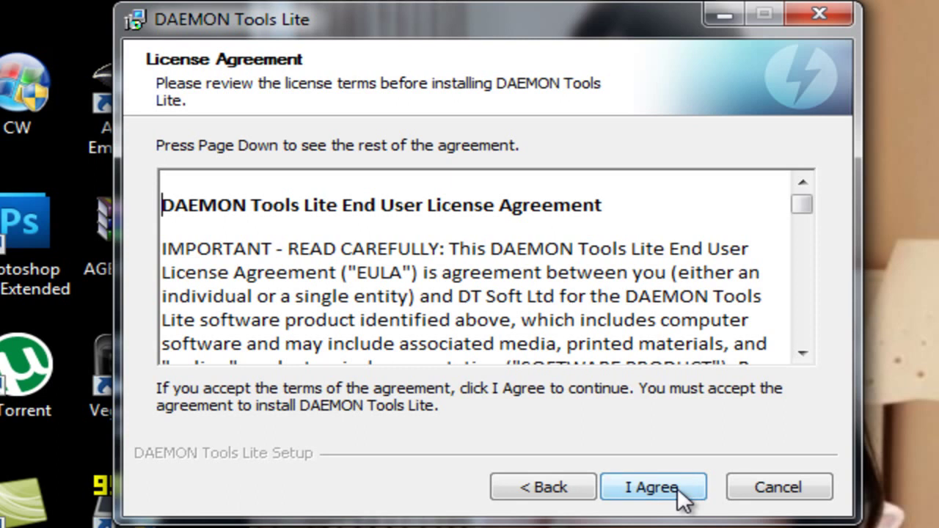
{"action": "left_click", "coordinate": [681, 497]}
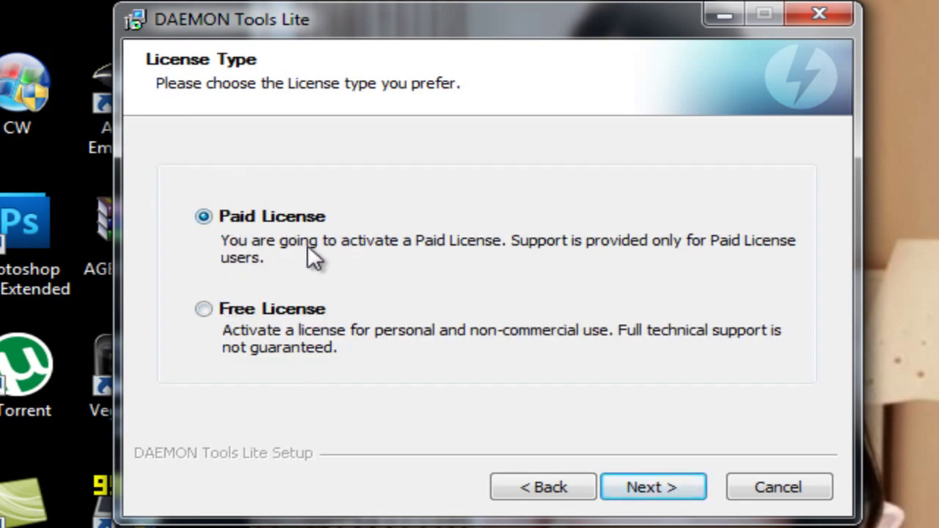
{"action": "left_click", "coordinate": [206, 308]}
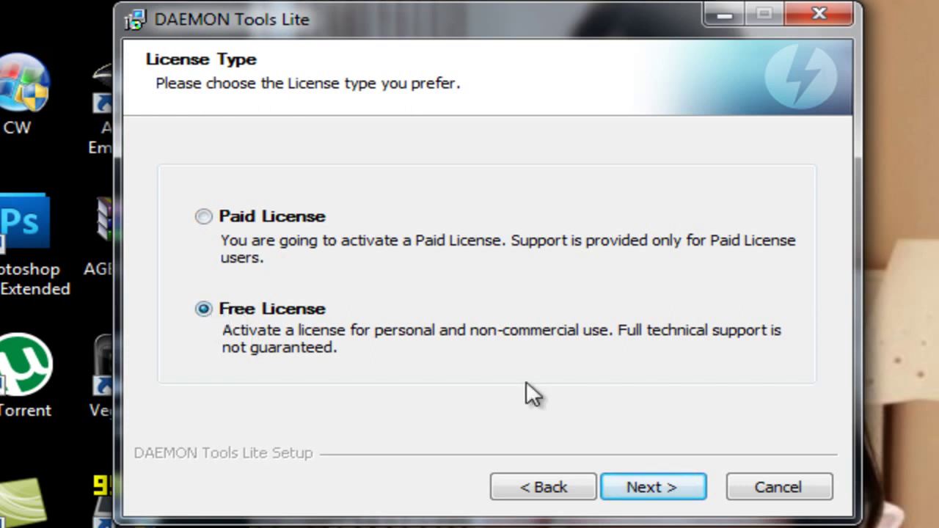
{"action": "left_click", "coordinate": [651, 490]}
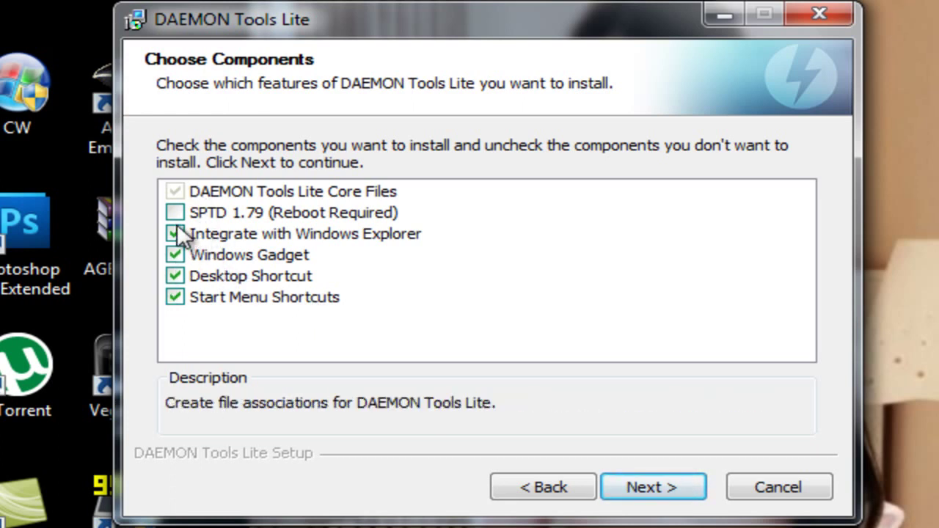
- Install DAEMON Tools Lite to C:\Program Files\DAEMON Tools Lite, leaving out SPTD 1.79 and declining Internet Explorer 9
{"action": "left_click", "coordinate": [655, 484]}
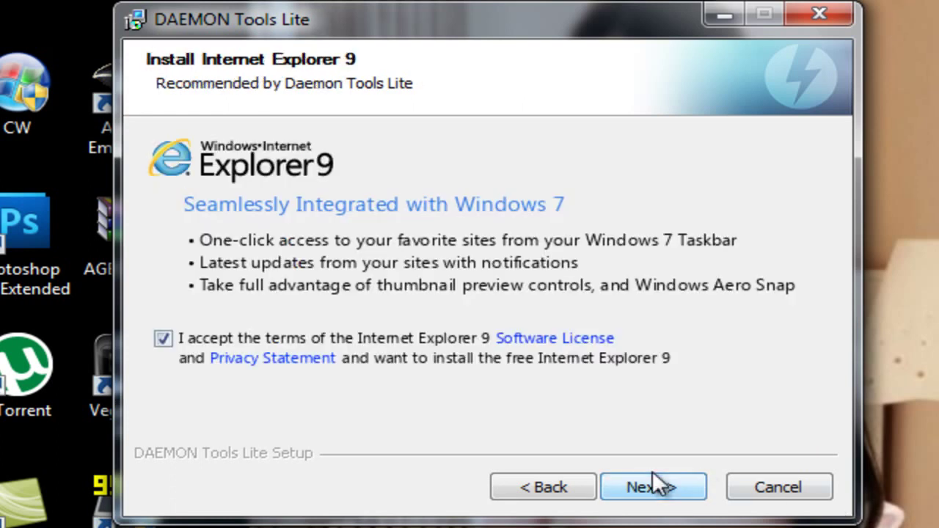
{"action": "left_click", "coordinate": [158, 339]}
{"action": "left_click", "coordinate": [660, 490]}
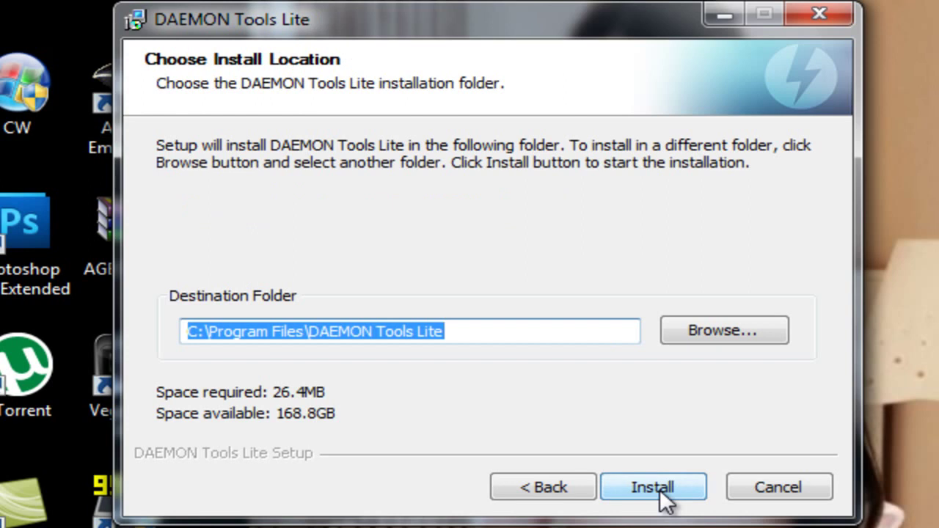
{"action": "left_click", "coordinate": [652, 487]}
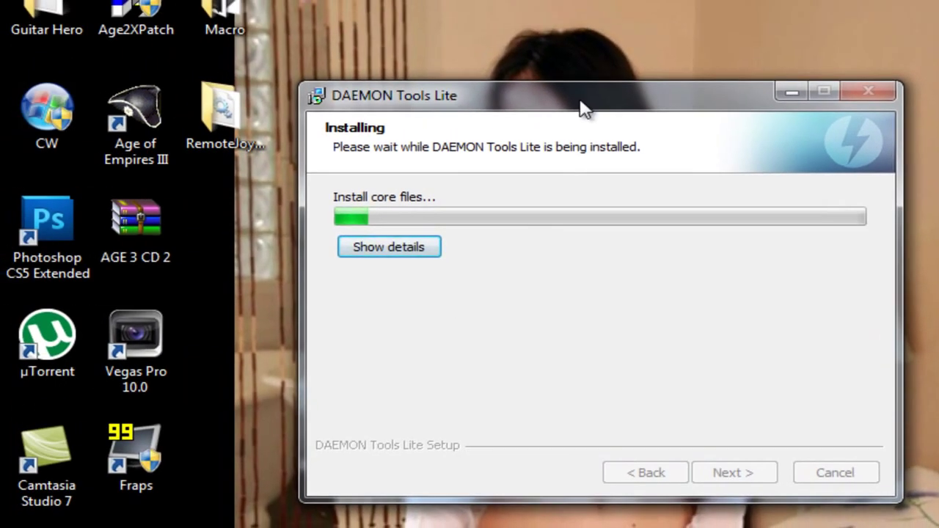
{"action": "left_click_drag", "start_coordinate": [577, 111], "coordinate": [572, 118]}
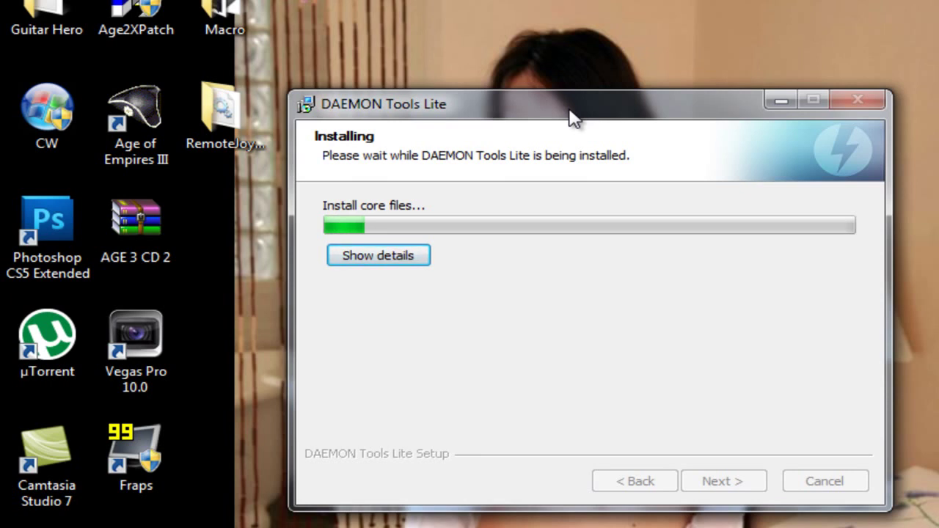
{"action": "left_click_drag", "start_coordinate": [570, 111], "coordinate": [315, 64]}
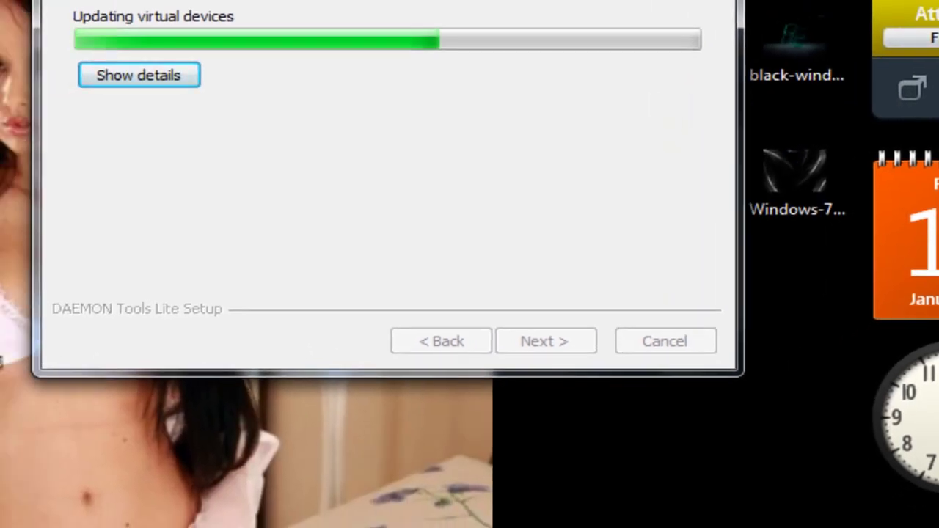
{"action": "left_click_drag", "start_coordinate": [224, 0], "coordinate": [237, 1]}
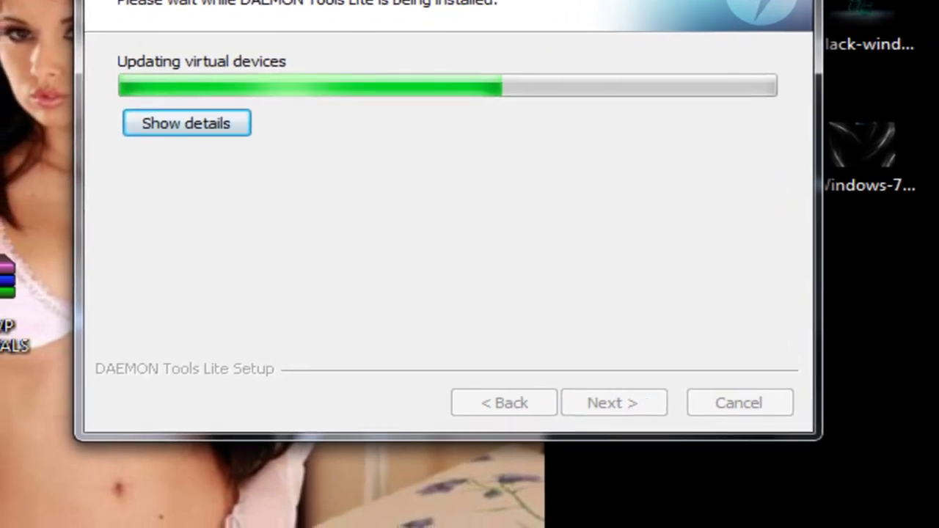
{"action": "left_click_drag", "start_coordinate": [342, 0], "coordinate": [361, 37]}
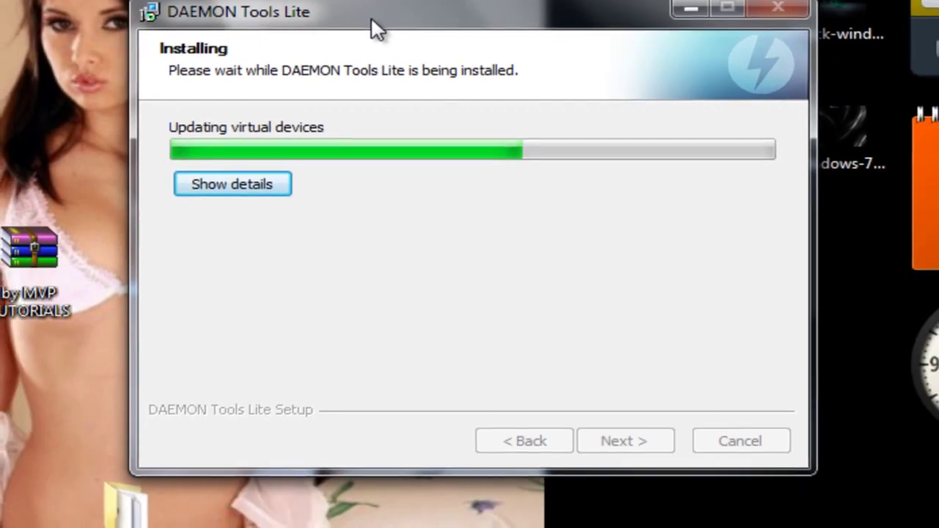
{"action": "left_click_drag", "start_coordinate": [370, 27], "coordinate": [363, 72]}
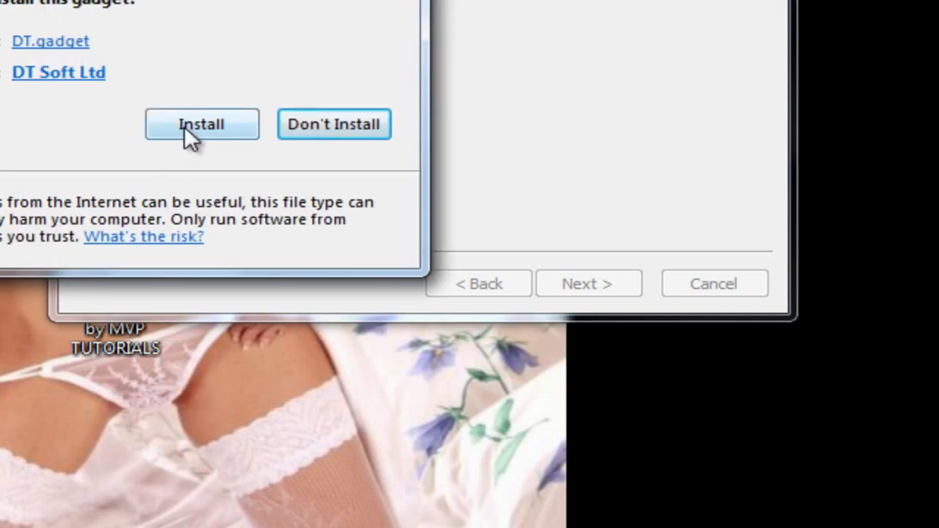
- Decline the DT.gadget installation and finish the setup with Run DAEMON Tools Lite enabled
{"action": "left_click", "coordinate": [321, 123]}
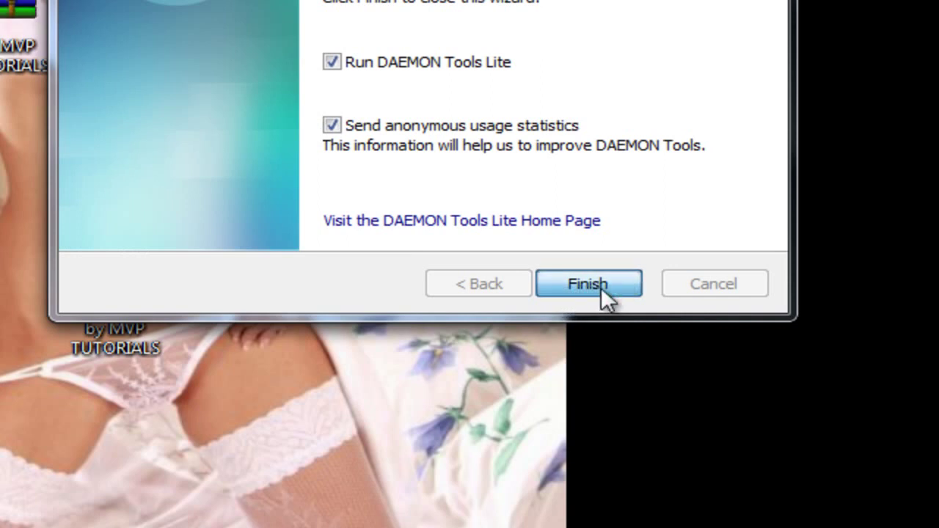
{"action": "left_click", "coordinate": [601, 287]}
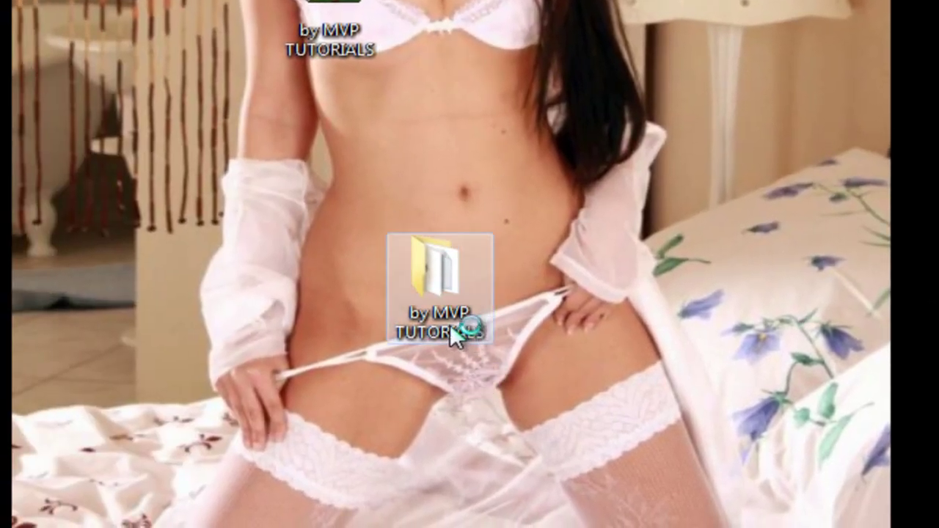
- Close Firefox, minimize DAEMON Tools Lite, and move the by MVP TUTORIALS folder beside its archive on the desktop
{"action": "left_click_drag", "start_coordinate": [455, 337], "coordinate": [499, 209]}
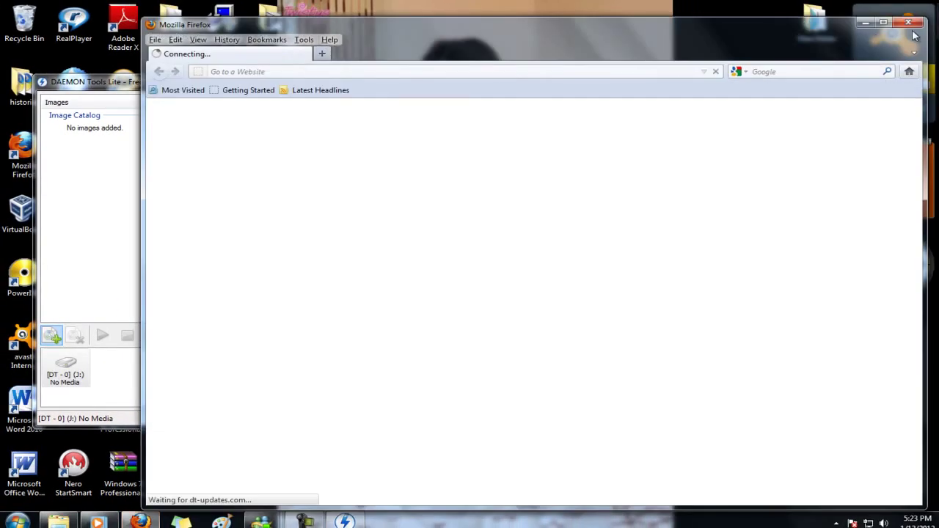
{"action": "left_click", "coordinate": [909, 23]}
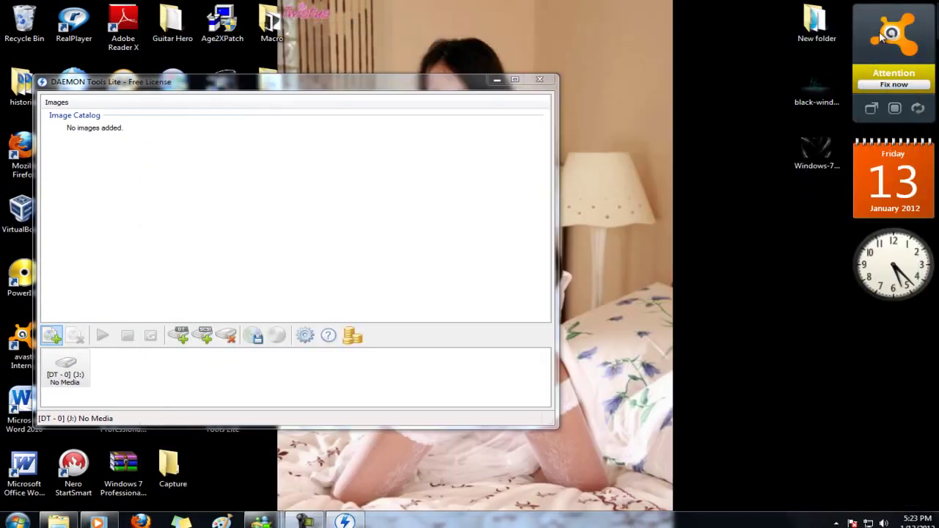
{"action": "left_click", "coordinate": [502, 81]}
{"action": "left_click_drag", "start_coordinate": [469, 273], "coordinate": [532, 226]}
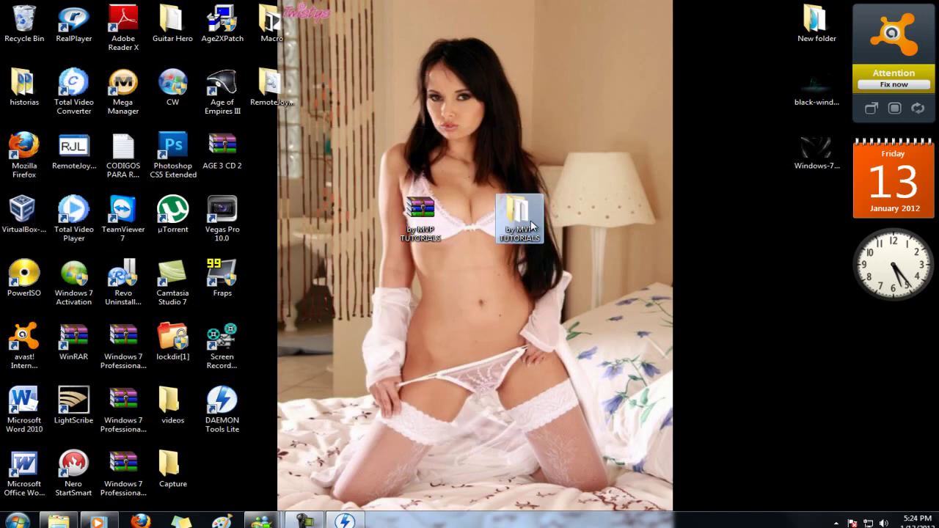
- Start the Hamachi installer from the by MVP TUTORIALS folder and set its language to Spanish
{"action": "double_click", "coordinate": [531, 226]}
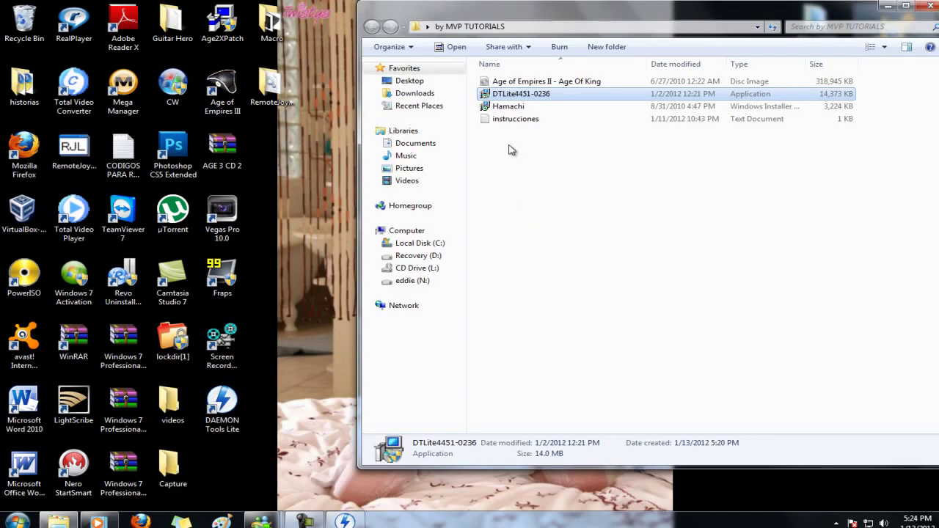
{"action": "double_click", "coordinate": [527, 107]}
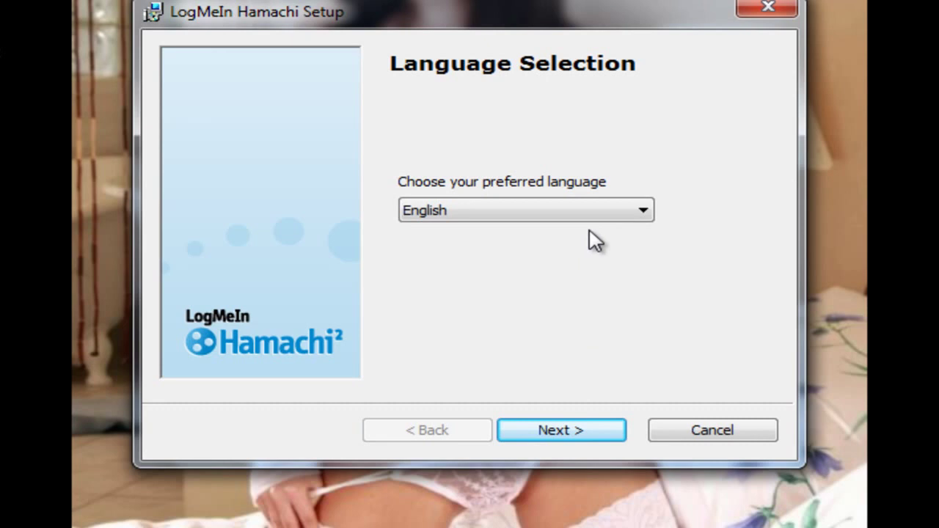
{"action": "left_click", "coordinate": [605, 212]}
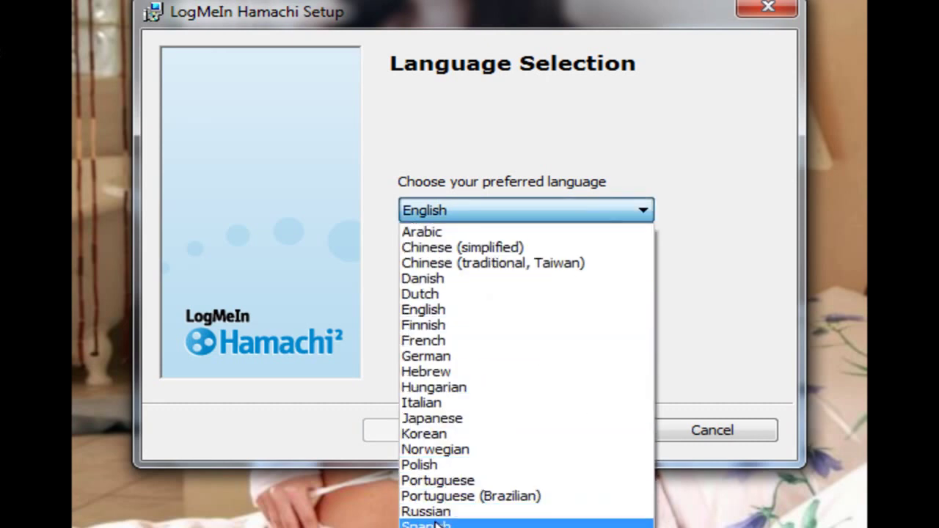
{"action": "left_click", "coordinate": [437, 525]}
{"action": "left_click", "coordinate": [549, 429]}
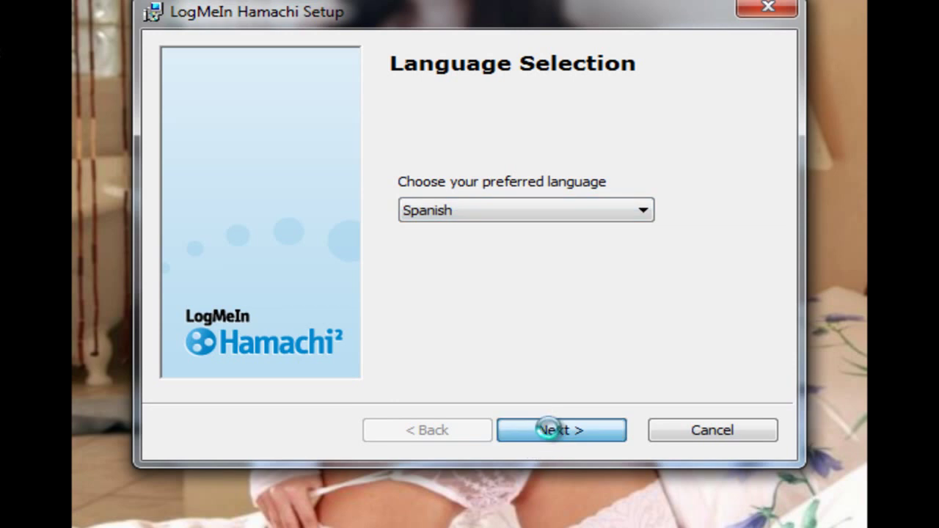
{"action": "left_click", "coordinate": [569, 439]}
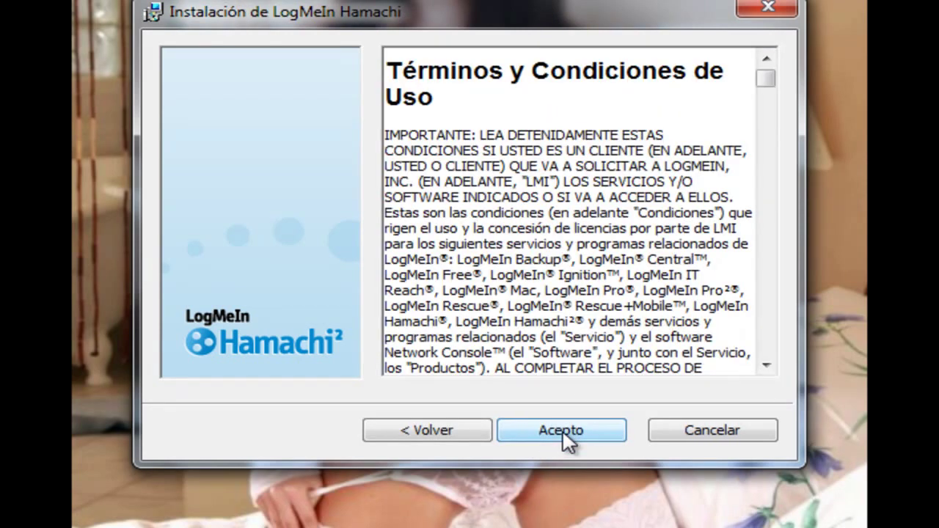
- Accept the terms of use and install LogMeIn Hamachi in C:\Program Files\LogMeIn Hamachi\ with a desktop shortcut
{"action": "left_click", "coordinate": [567, 436]}
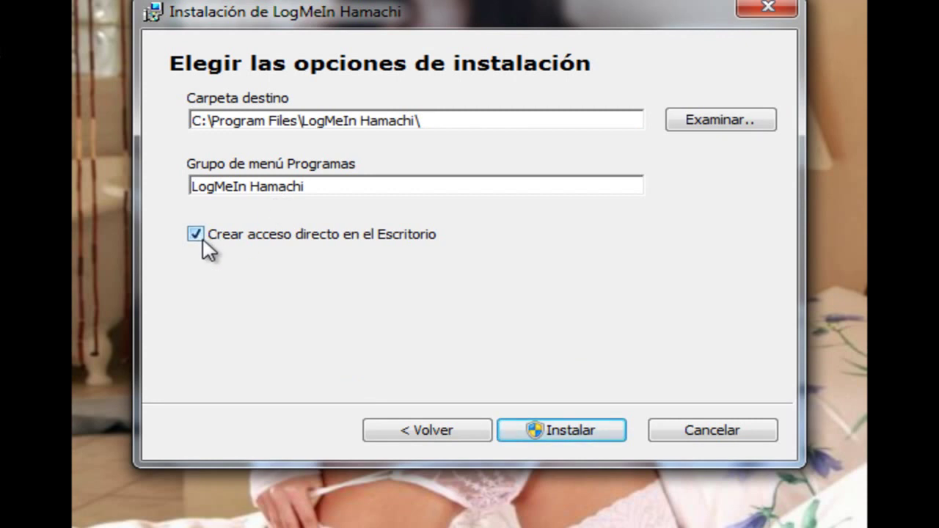
{"action": "left_click", "coordinate": [580, 433]}
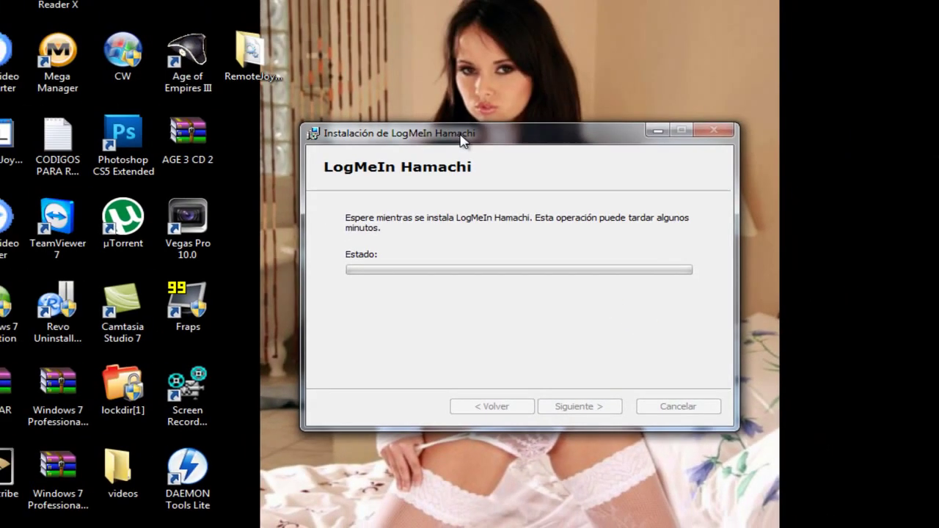
{"action": "left_click_drag", "start_coordinate": [463, 140], "coordinate": [421, 82]}
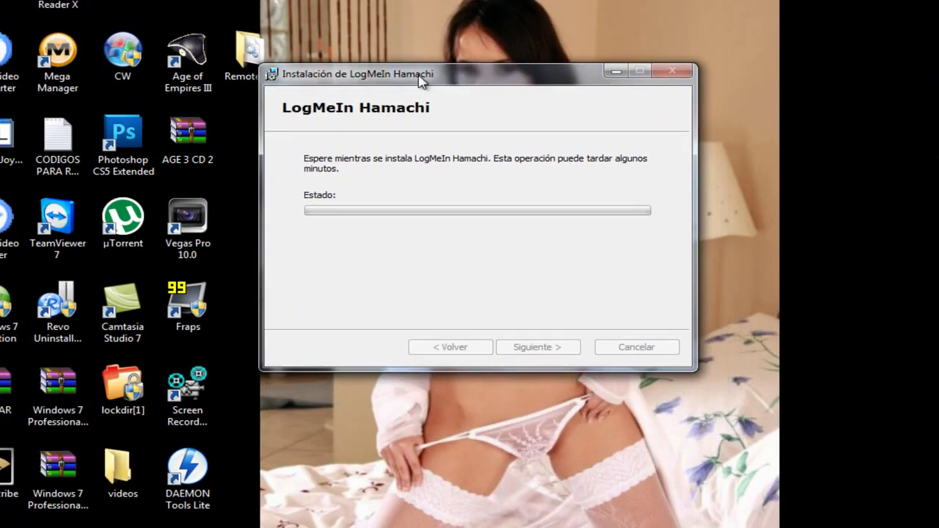
{"action": "left_click_drag", "start_coordinate": [421, 83], "coordinate": [334, 66]}
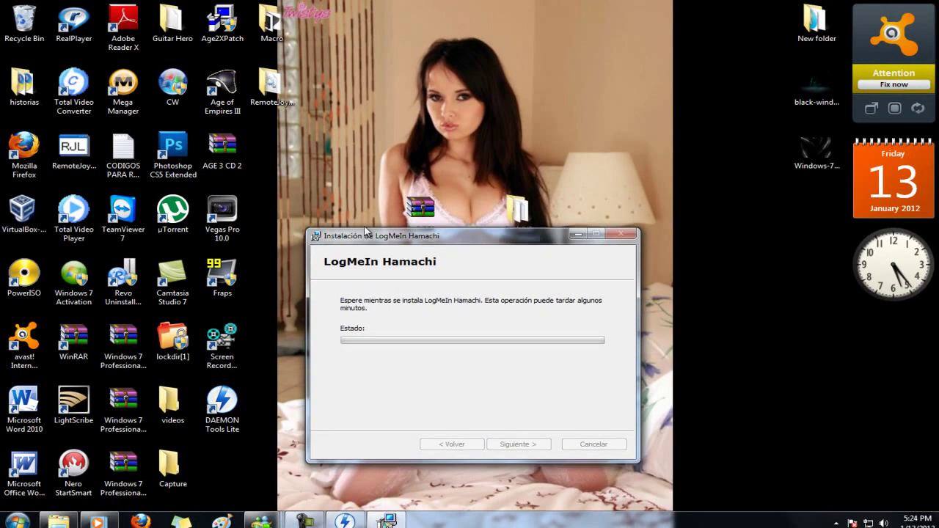
{"action": "left_click_drag", "start_coordinate": [365, 231], "coordinate": [372, 175]}
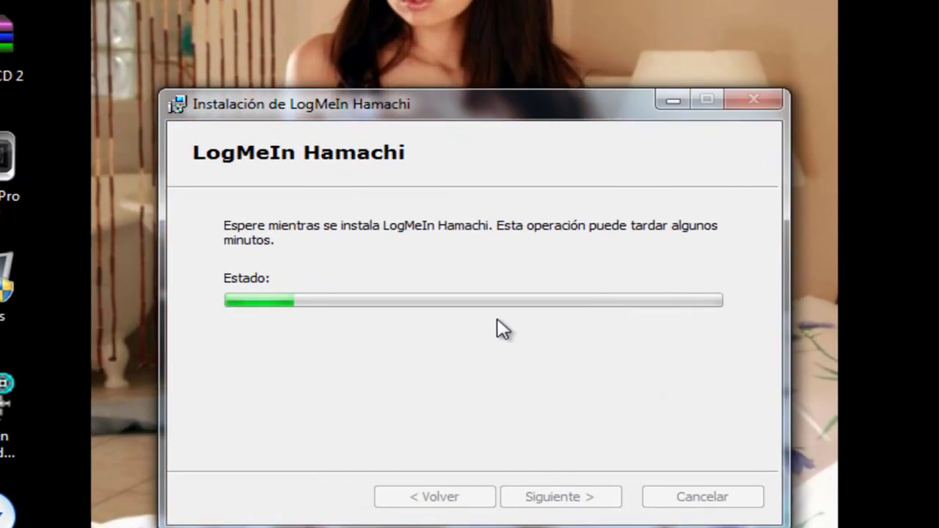
{"action": "left_click_drag", "start_coordinate": [477, 117], "coordinate": [465, 32]}
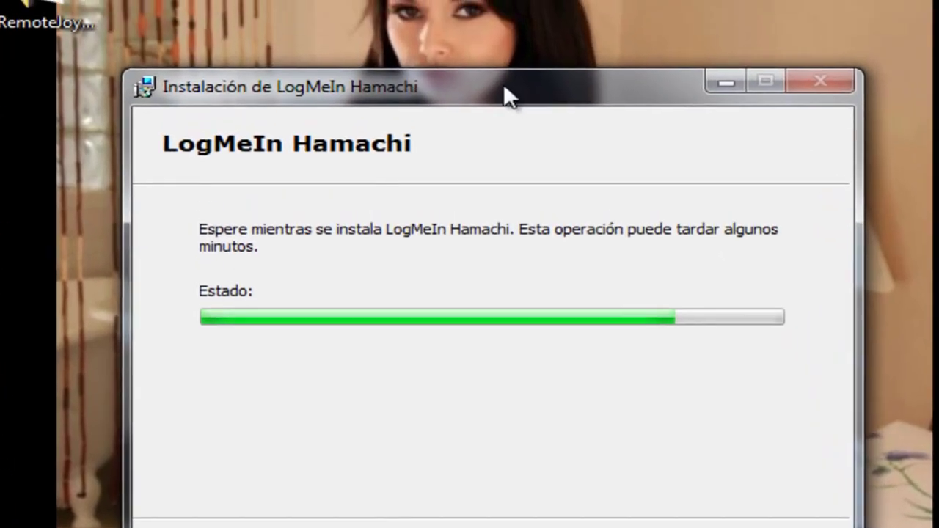
{"action": "left_click_drag", "start_coordinate": [509, 85], "coordinate": [486, 22]}
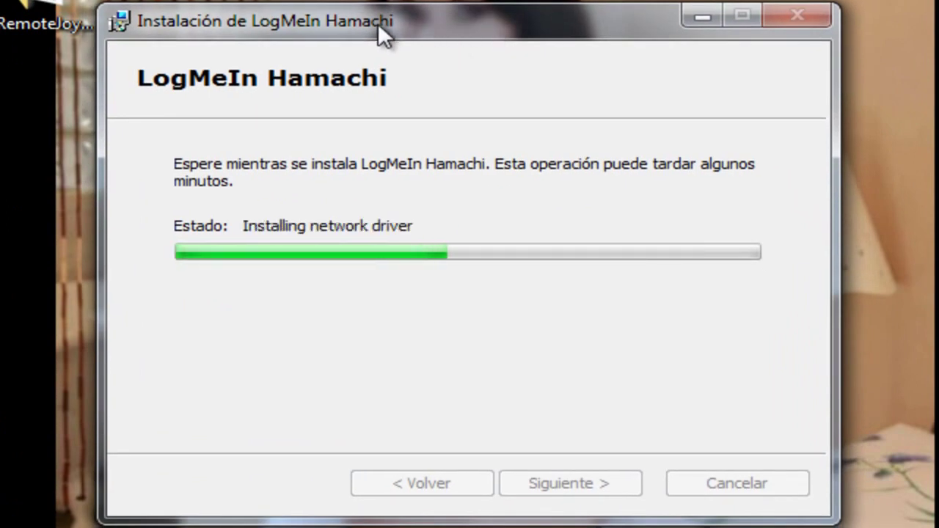
{"action": "left_click_drag", "start_coordinate": [360, 16], "coordinate": [404, 47]}
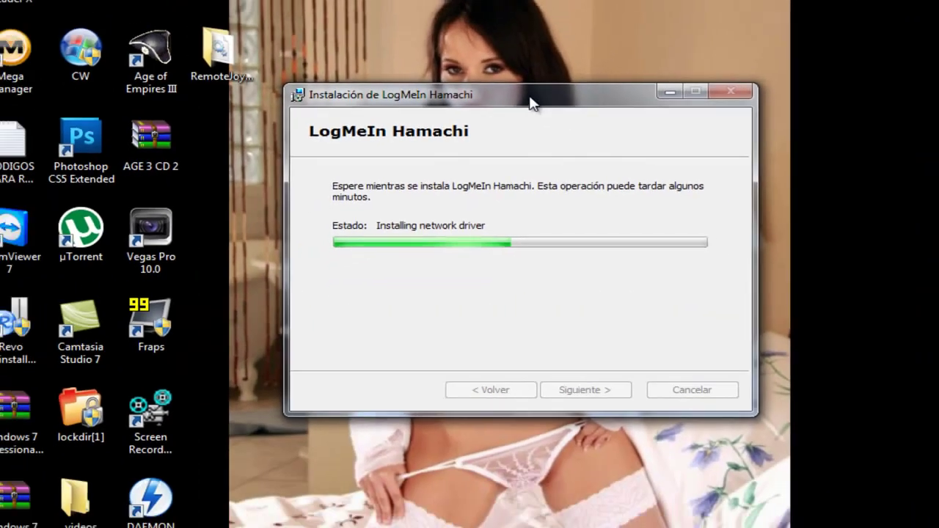
- Open the MVPtutorials2011 YouTube channel in Firefox from a bookmarked video and look through its activity feed
{"action": "left_click_drag", "start_coordinate": [532, 102], "coordinate": [463, 121]}
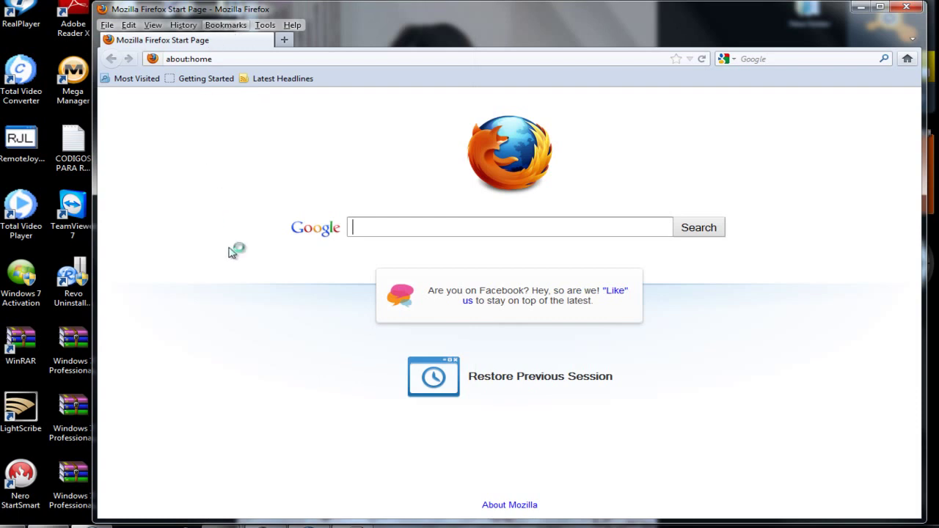
{"action": "key", "text": "alt+b"}
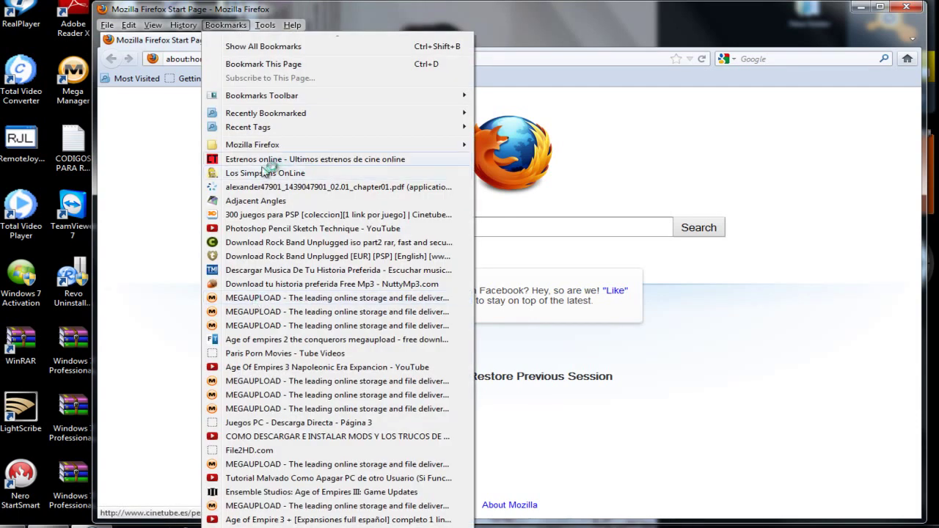
{"action": "left_click", "coordinate": [276, 229]}
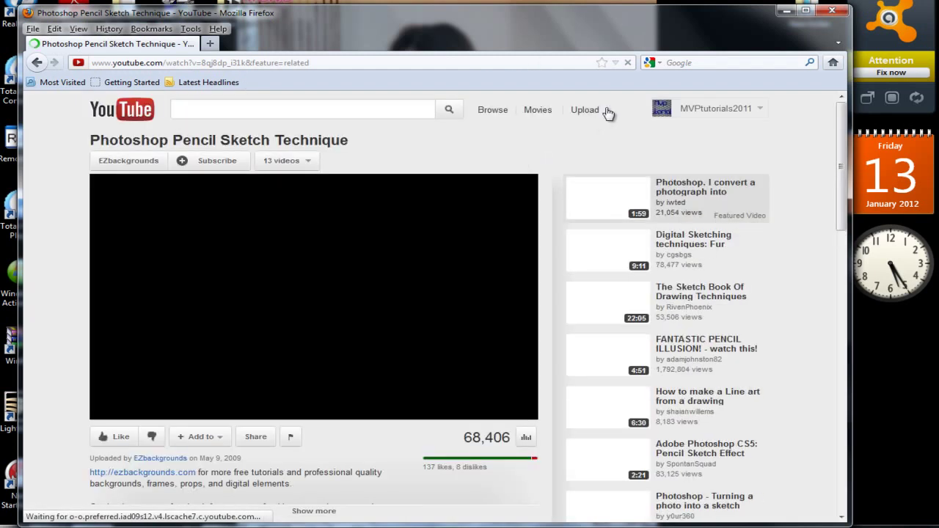
{"action": "left_click", "coordinate": [708, 107]}
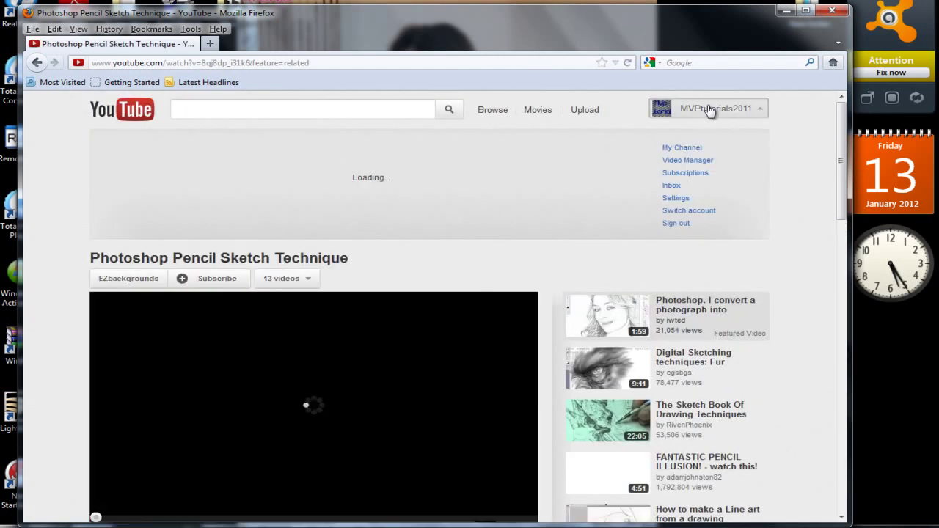
{"action": "left_click", "coordinate": [681, 147]}
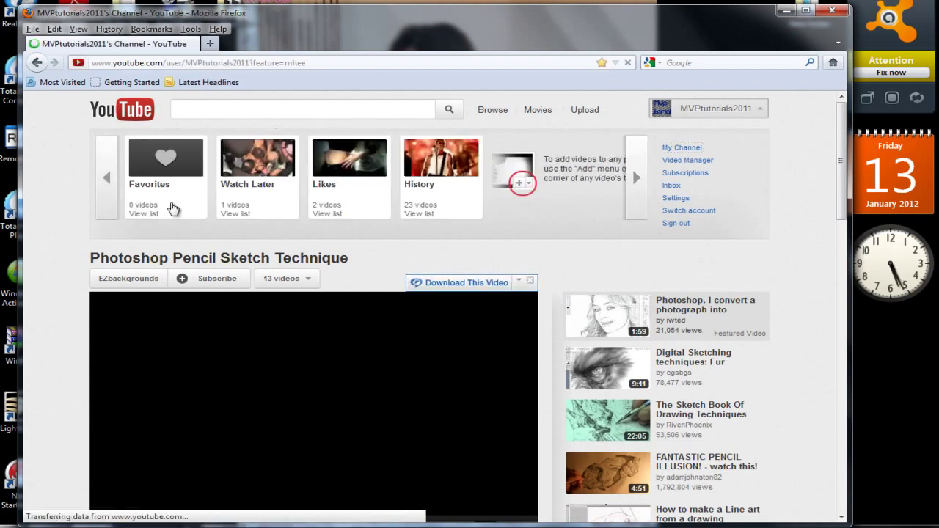
{"action": "scroll", "coordinate": [105, 260], "scroll_direction": "down", "scroll_amount": 5}
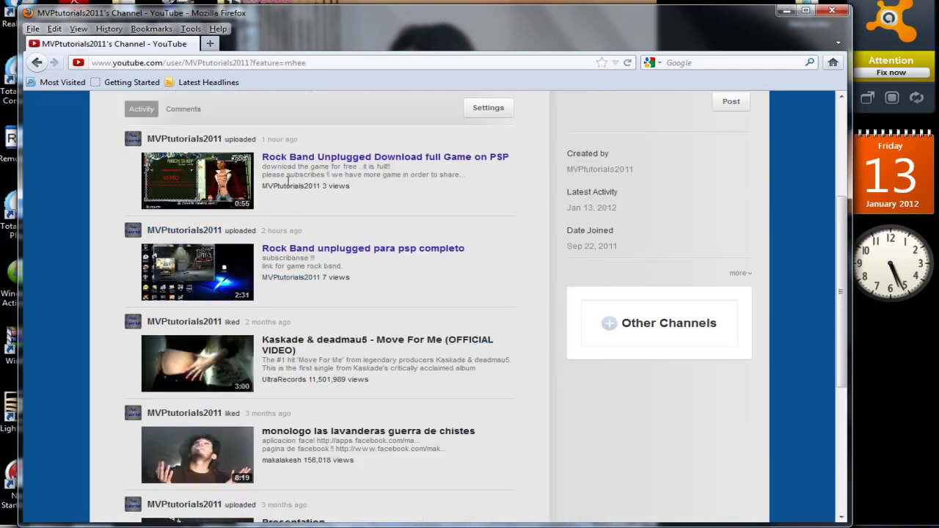
{"action": "scroll", "coordinate": [330, 339], "scroll_direction": "up", "scroll_amount": 5}
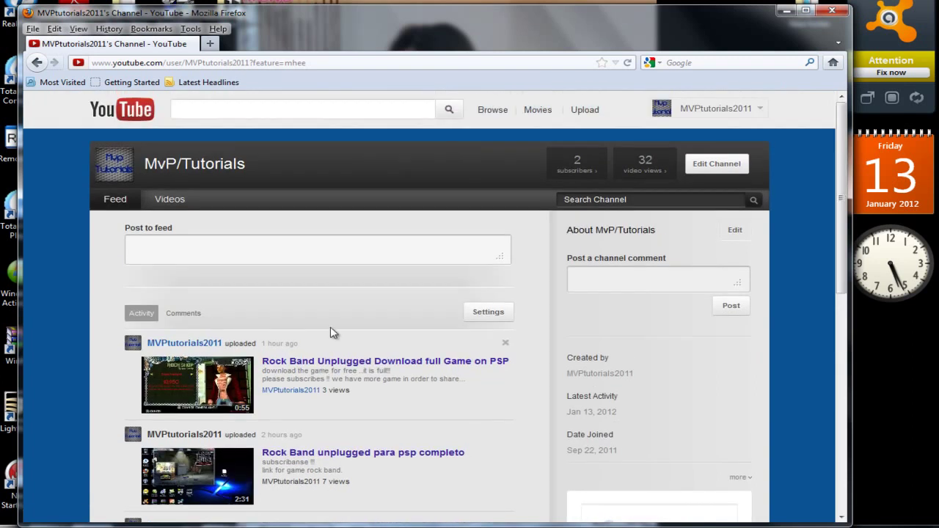
{"action": "scroll", "coordinate": [80, 363], "scroll_direction": "down", "scroll_amount": 1}
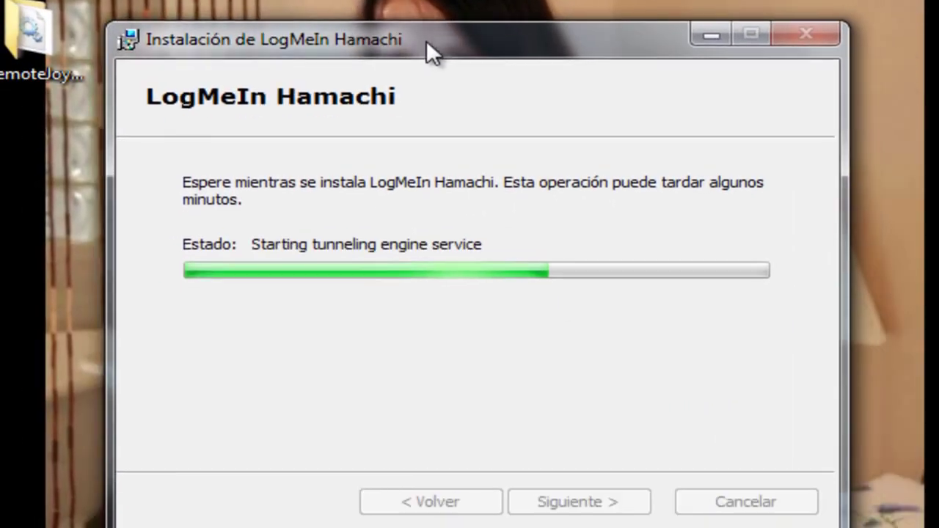
- Finish the Hamachi setup with Ejecutar Hamachi enabled and launch LogMeIn Hamachi
{"action": "left_click_drag", "start_coordinate": [426, 40], "coordinate": [419, 23]}
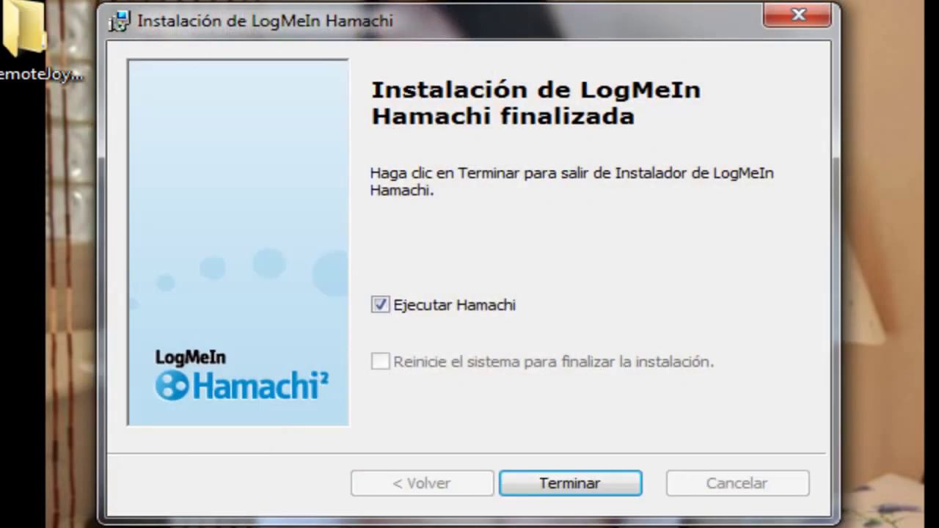
{"action": "left_click", "coordinate": [591, 492]}
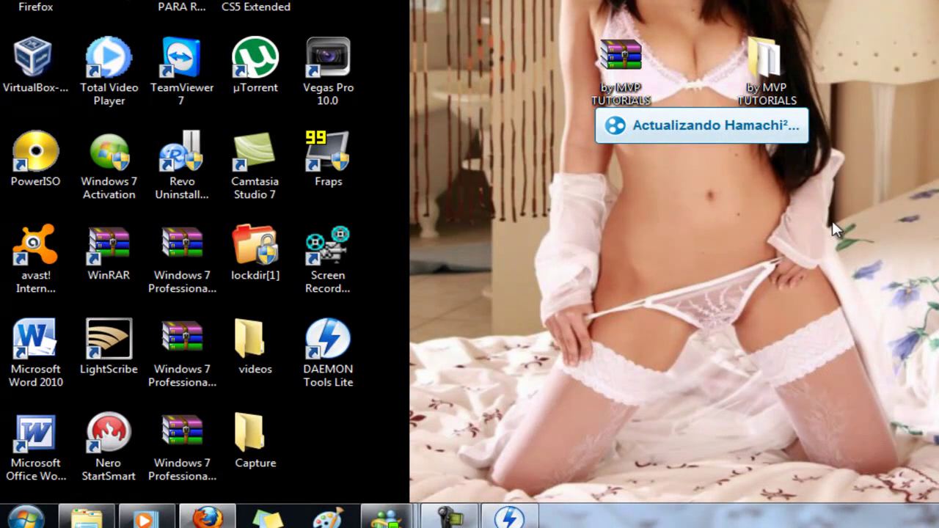
{"action": "left_click", "coordinate": [15, 518]}
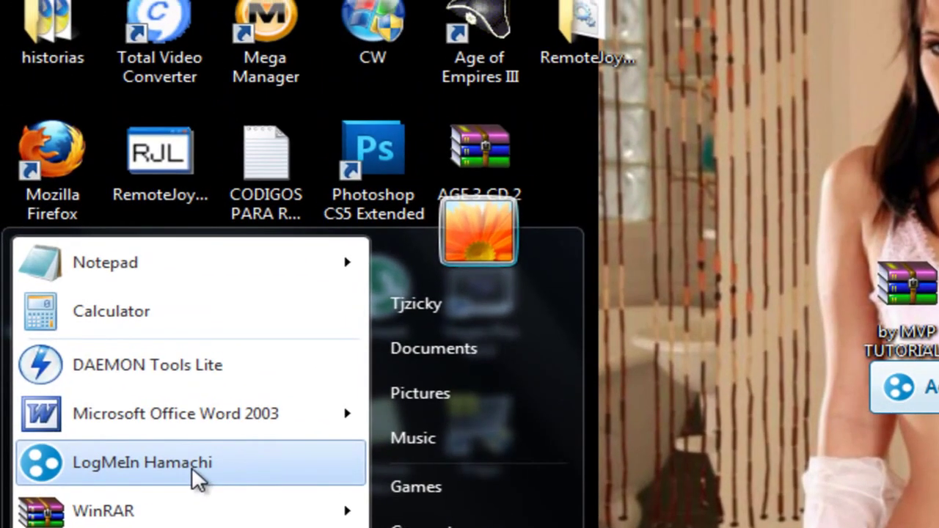
{"action": "left_click", "coordinate": [198, 479]}
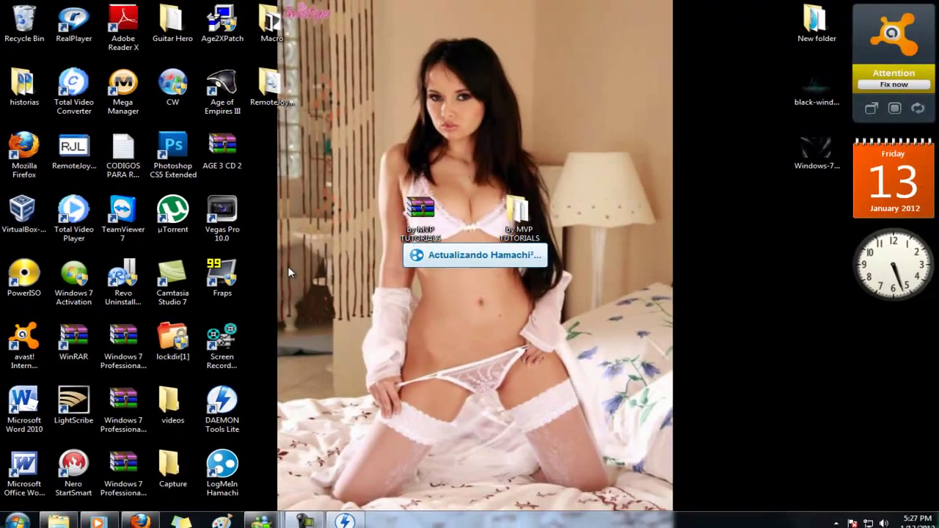
{"action": "left_click", "coordinate": [476, 276]}
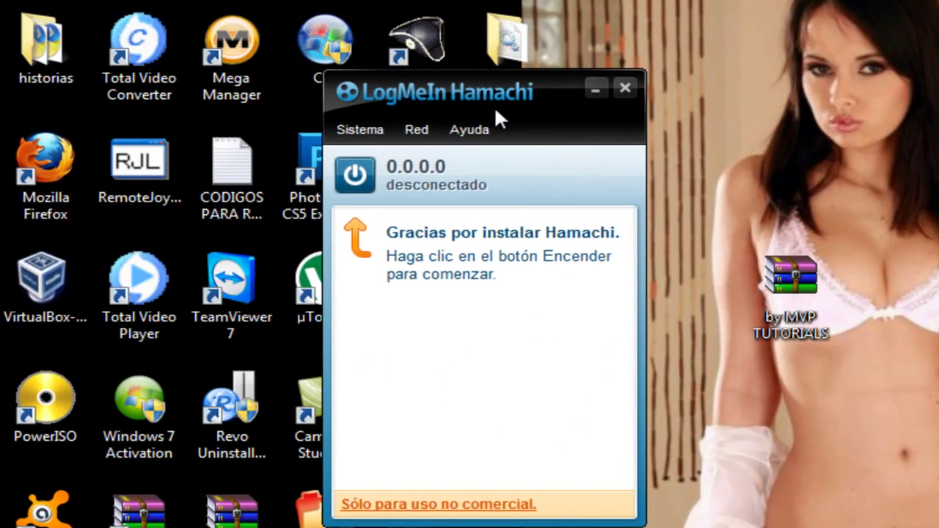
- Power on Hamachi and register this client under the name "tu marido"
{"action": "left_click", "coordinate": [368, 174]}
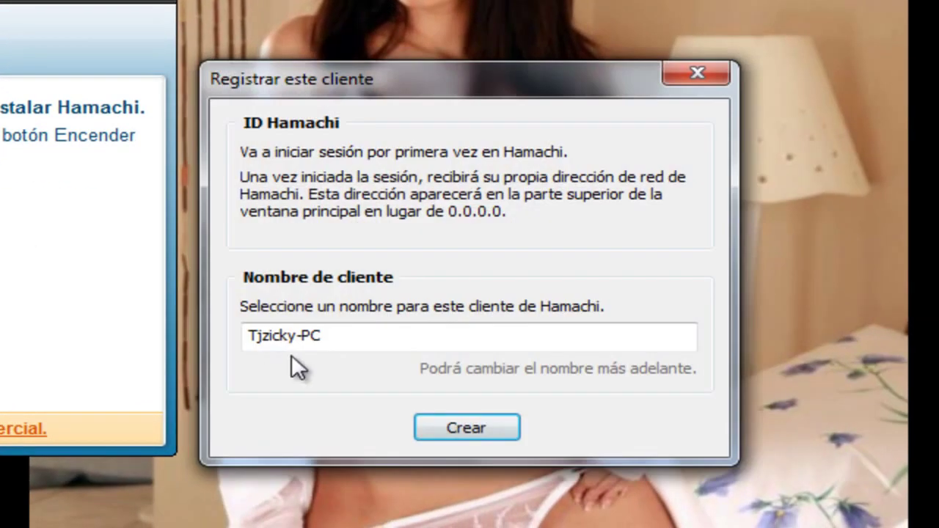
{"action": "left_click_drag", "start_coordinate": [360, 335], "coordinate": [249, 335]}
{"action": "key", "text": "BackSpace"}
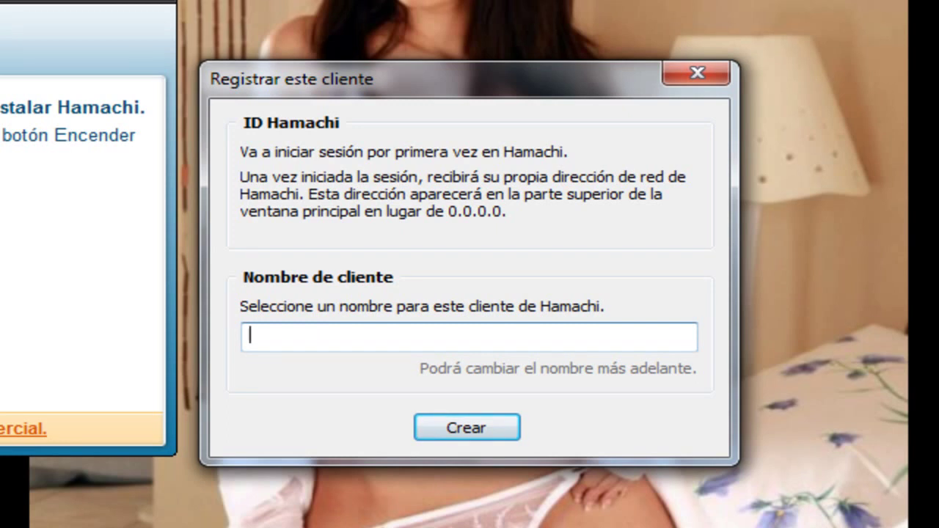
{"action": "type", "text": "tu marid"}
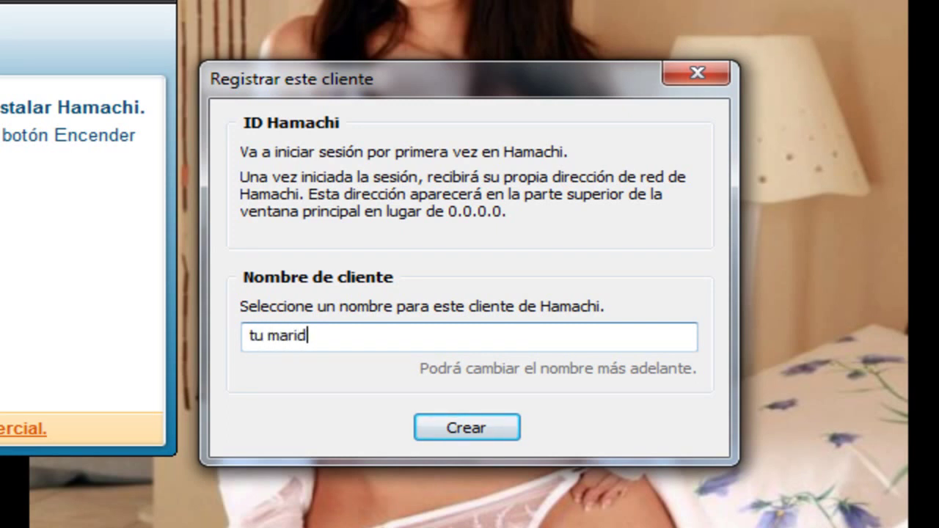
{"action": "type", "text": "o"}
{"action": "key", "text": "Return"}
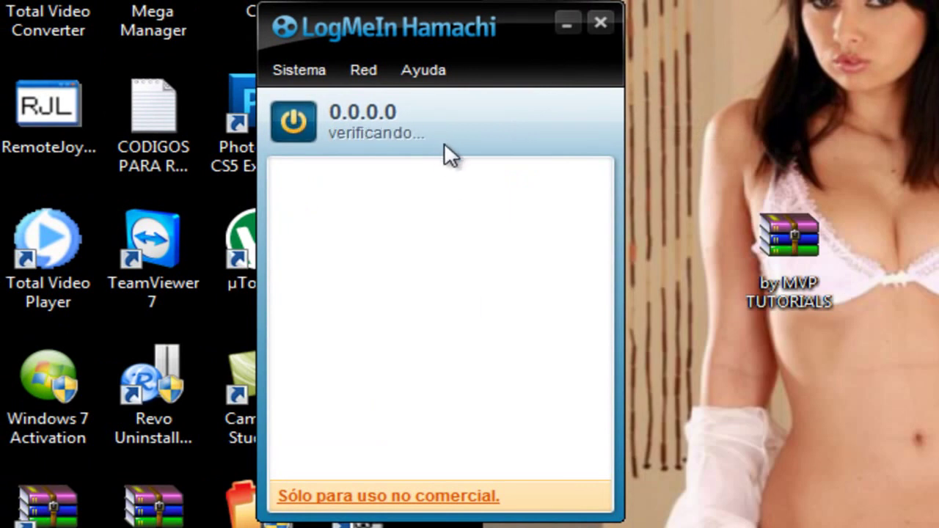
{"action": "left_click_drag", "start_coordinate": [490, 20], "coordinate": [548, 22]}
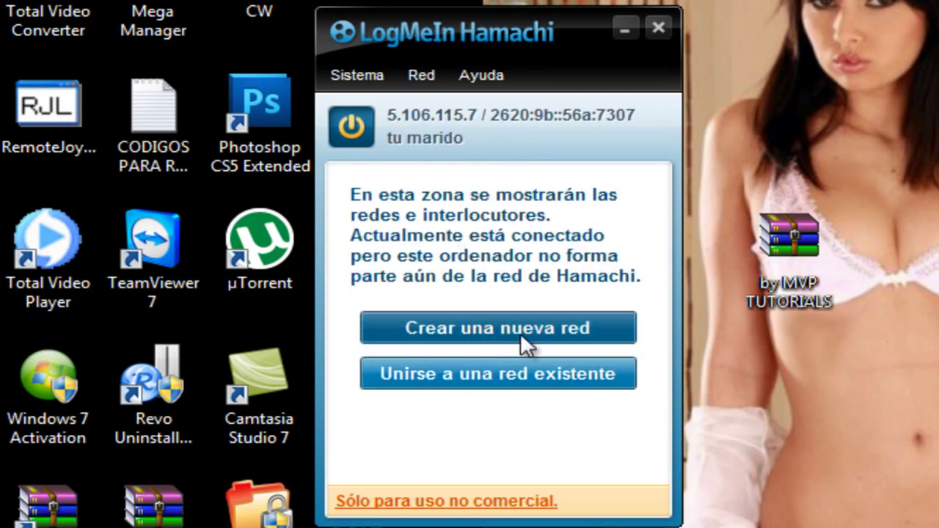
- Start joining an existing Hamachi network and open the instrucciones text file from the by MVP TUTORIALS folder
{"action": "left_click", "coordinate": [480, 374]}
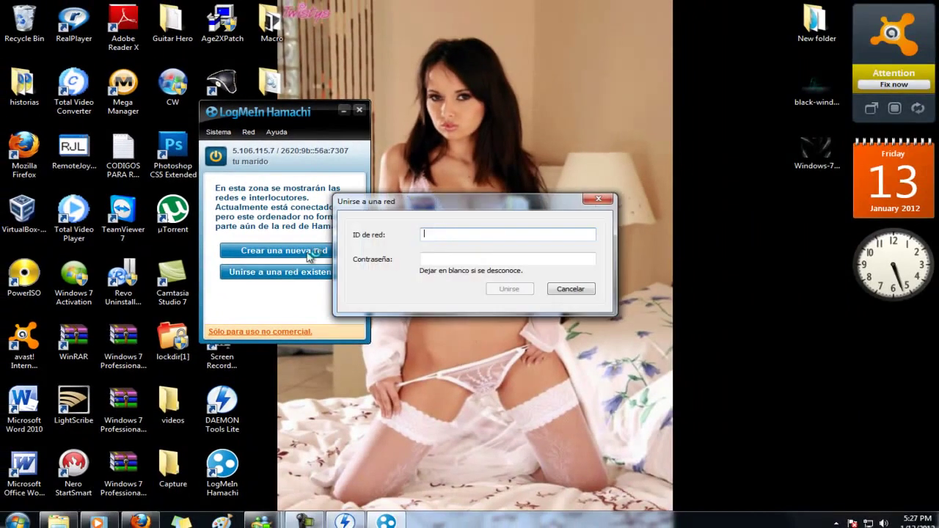
{"action": "left_click_drag", "start_coordinate": [246, 215], "coordinate": [225, 198]}
{"action": "double_click", "coordinate": [517, 212]}
{"action": "double_click", "coordinate": [514, 119]}
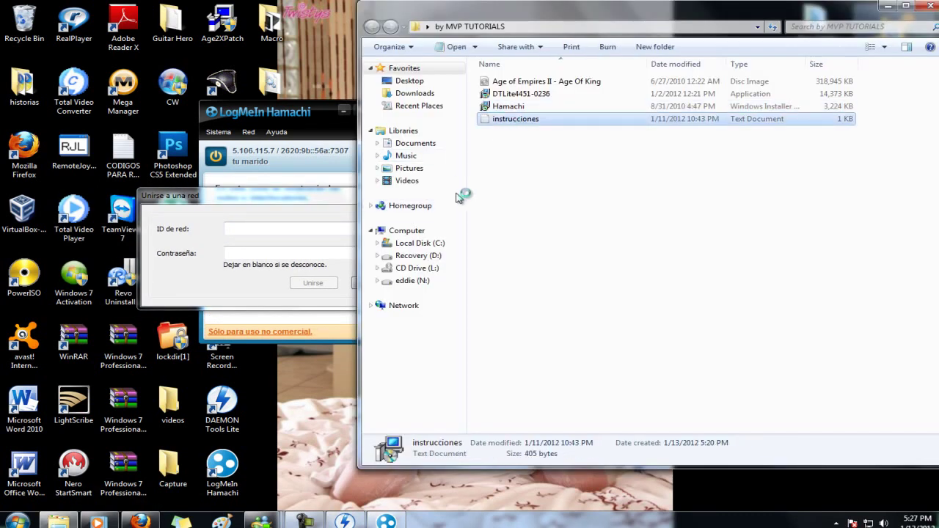
{"action": "left_click_drag", "start_coordinate": [297, 117], "coordinate": [734, 170]}
{"action": "double_click", "coordinate": [612, 213]}
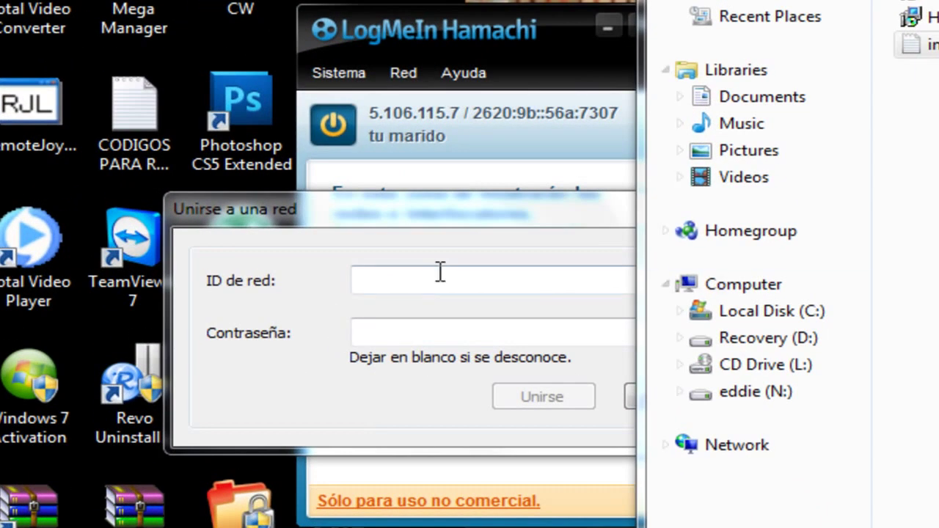
- Join the network with ID mvptutorials using the network password, and move the Hamachi window aside
{"action": "left_click", "coordinate": [440, 272]}
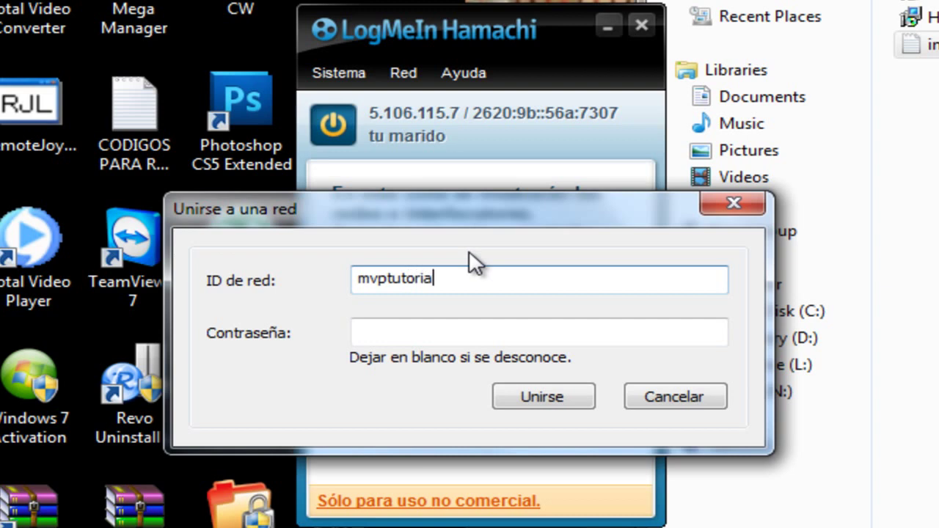
{"action": "left_click", "coordinate": [495, 335]}
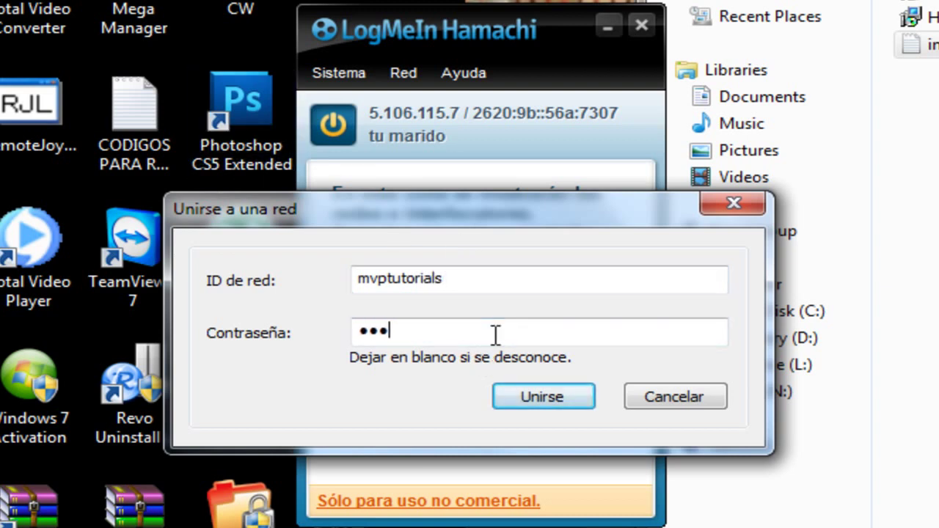
{"action": "key", "text": "Return"}
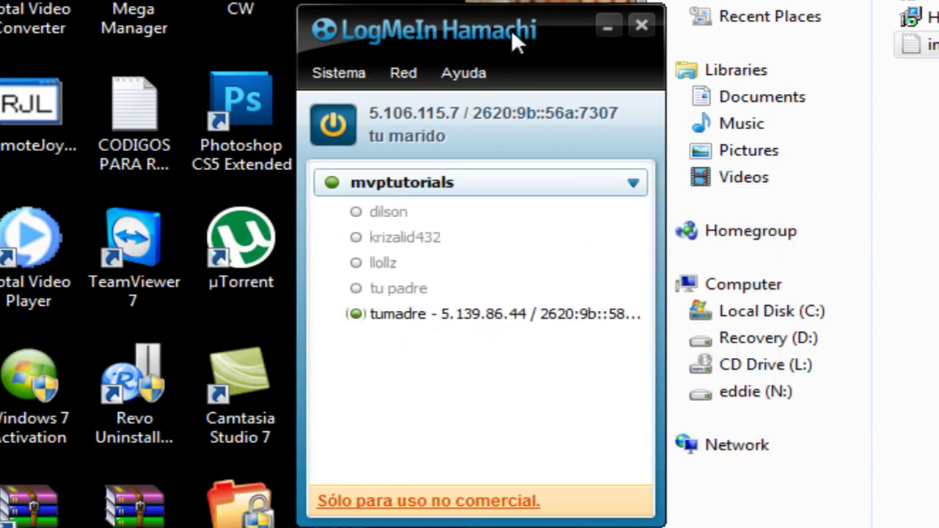
{"action": "left_click_drag", "start_coordinate": [517, 31], "coordinate": [396, 28]}
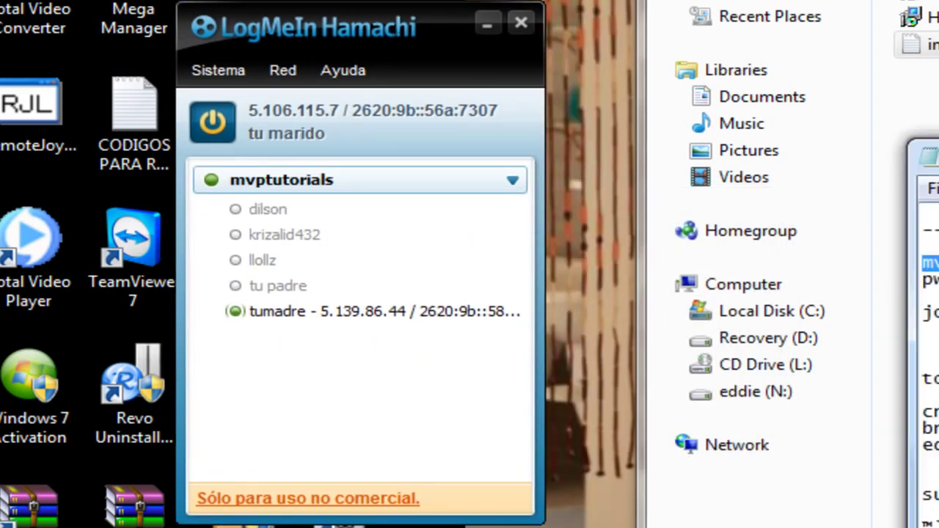
{"action": "left_click_drag", "start_coordinate": [938, 124], "coordinate": [695, 124]}
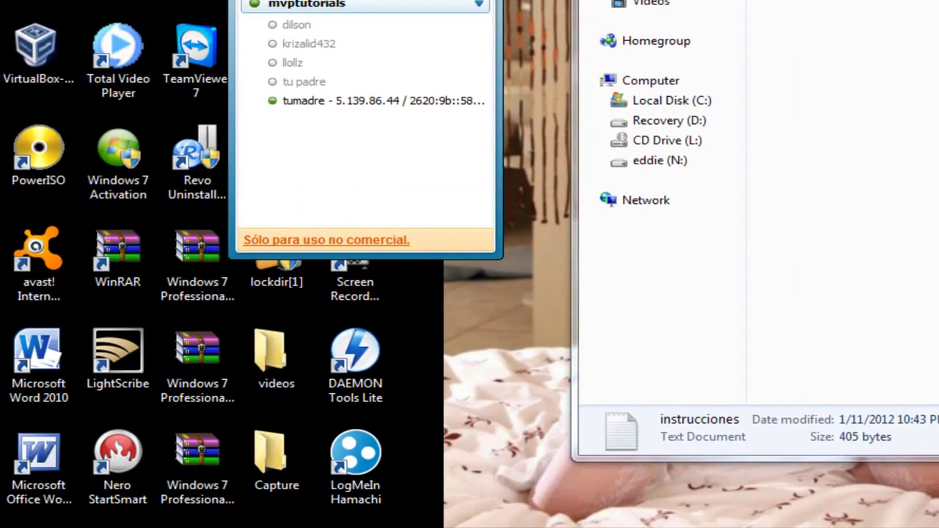
- Launch DAEMON Tools Lite and minimize the Hamachi and by MVP TUTORIALS folder windows
{"action": "key", "text": "super"}
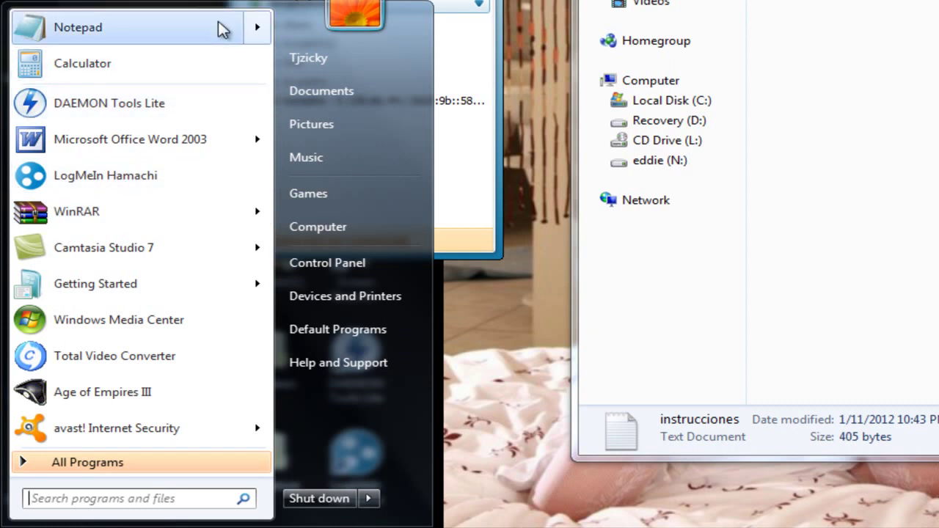
{"action": "left_click", "coordinate": [125, 109]}
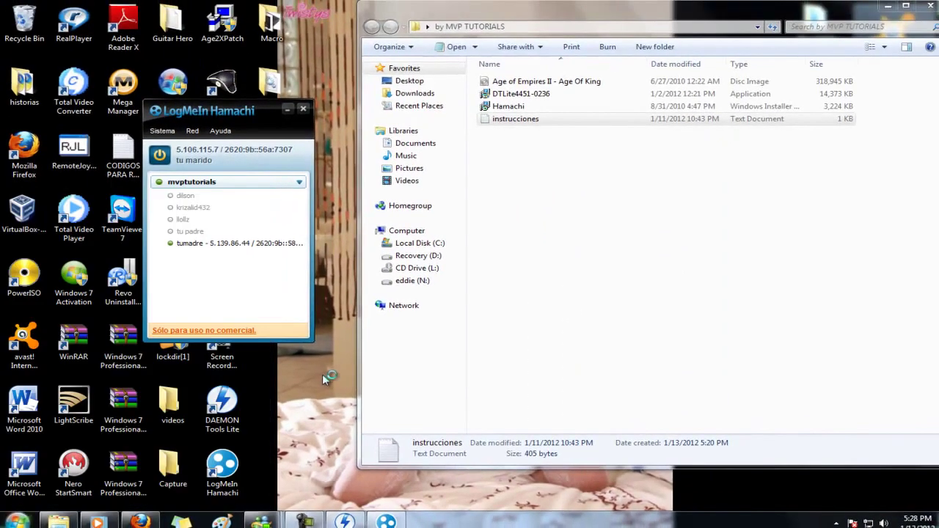
{"action": "left_click", "coordinate": [287, 110]}
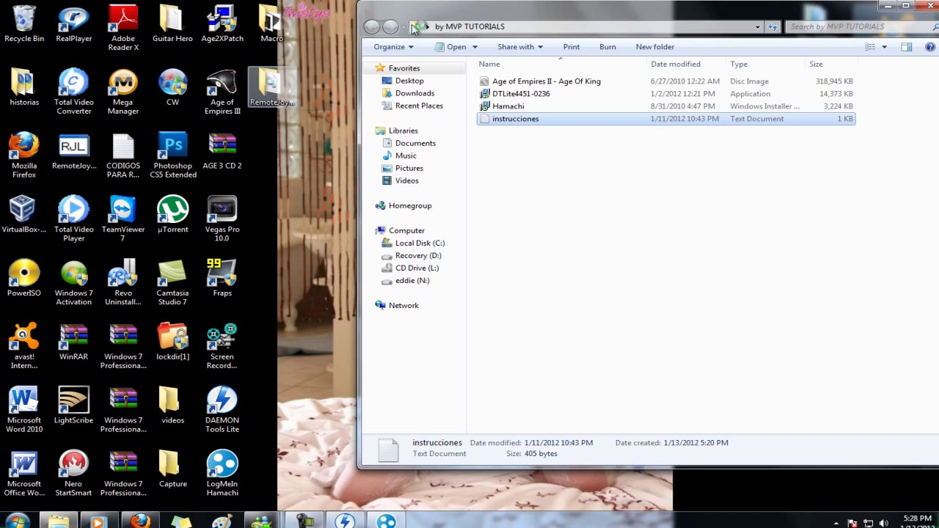
{"action": "left_click", "coordinate": [884, 6]}
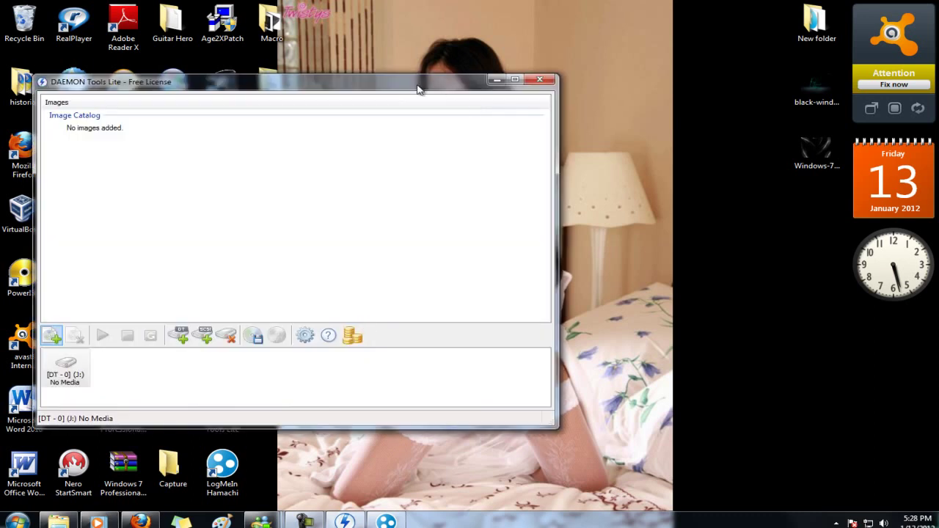
- Add the Age of Empires II - Age Of King disc image from the by MVP TUTORIALS folder to the DAEMON Tools image catalog
{"action": "left_click_drag", "start_coordinate": [417, 88], "coordinate": [344, 99]}
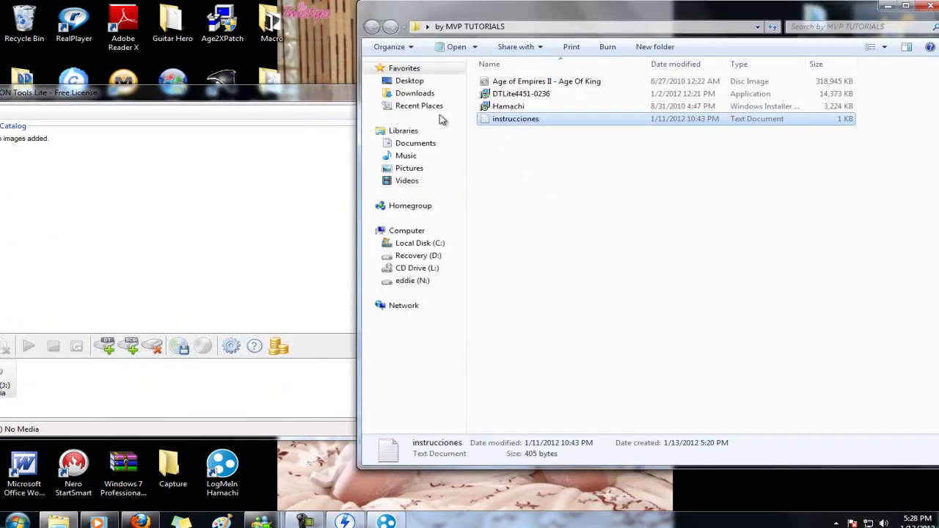
{"action": "left_click_drag", "start_coordinate": [517, 89], "coordinate": [288, 147]}
{"action": "left_click_drag", "start_coordinate": [254, 95], "coordinate": [404, 101]}
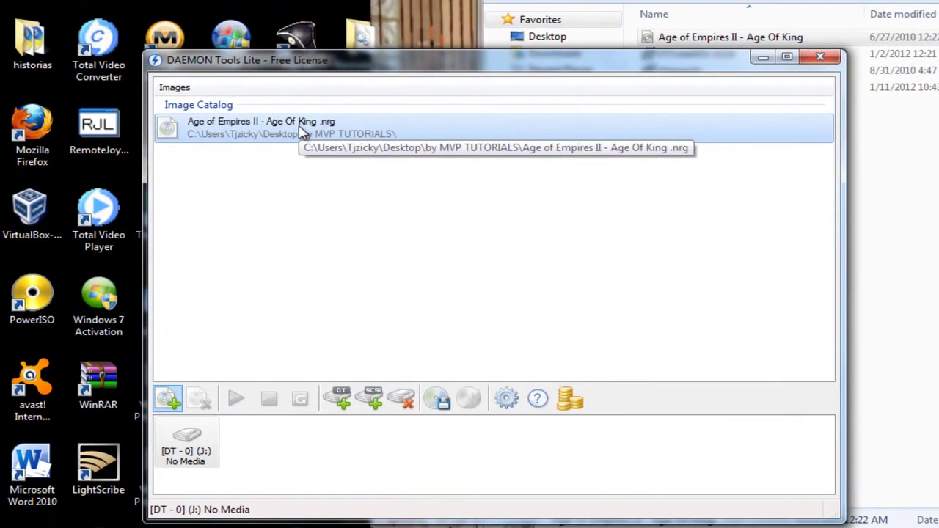
- Mount the Age of Empires II - Age Of King image on virtual drive J:
{"action": "left_click", "coordinate": [225, 152]}
{"action": "double_click", "coordinate": [305, 132]}
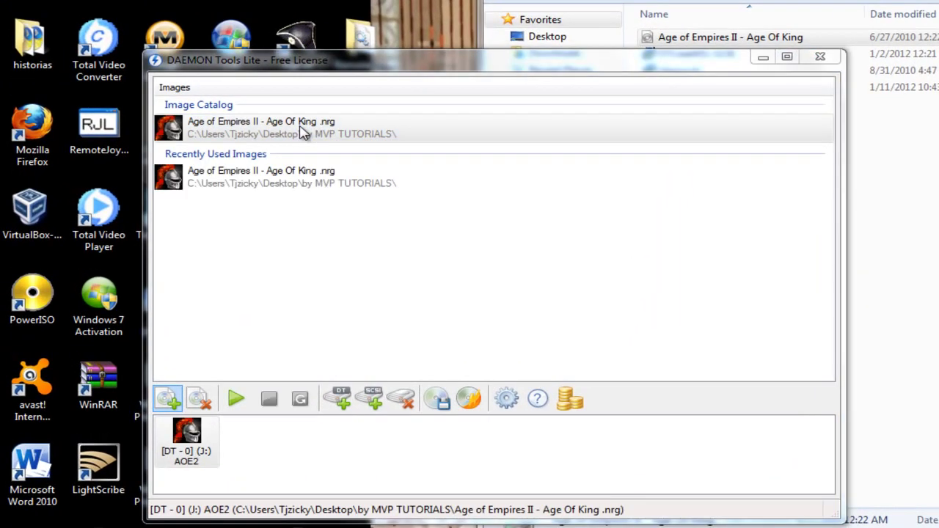
{"action": "left_click", "coordinate": [241, 178]}
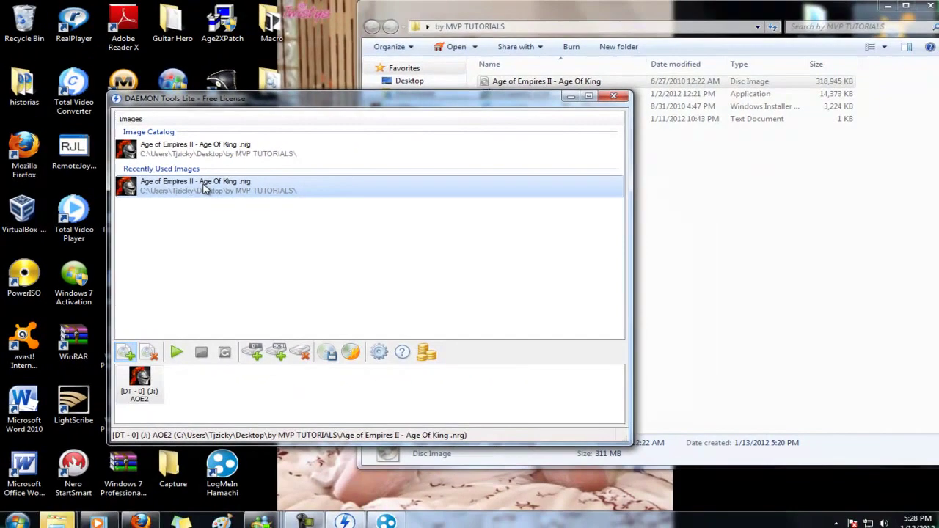
{"action": "double_click", "coordinate": [220, 183]}
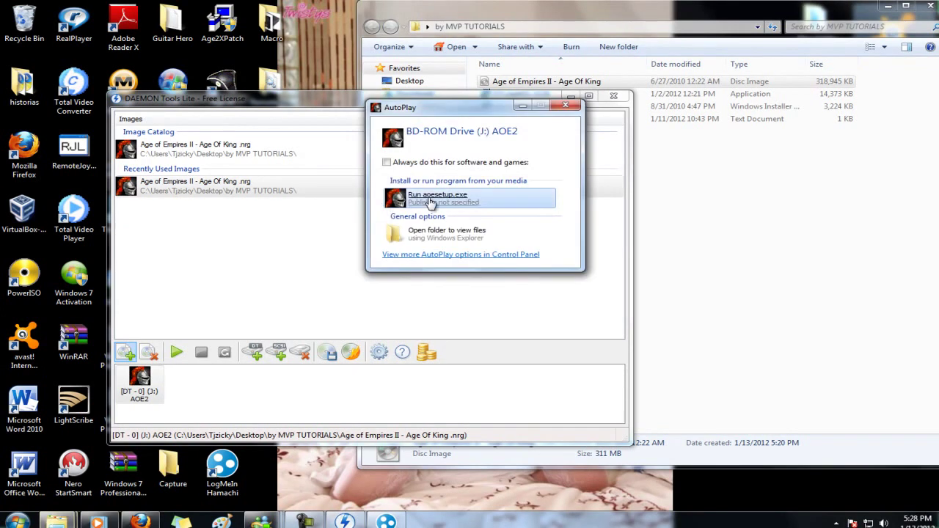
- Run aoesetup.exe from the mounted disc and install the typical version with desktop icons, creating the folder C:\Program Files\Microsoft Games\Age of Empires II
{"action": "left_click", "coordinate": [497, 195]}
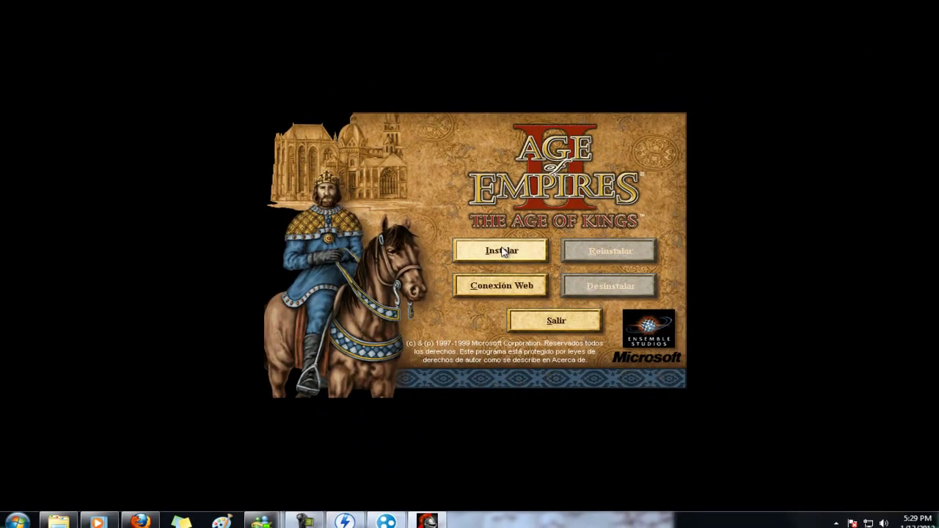
{"action": "left_click", "coordinate": [502, 249]}
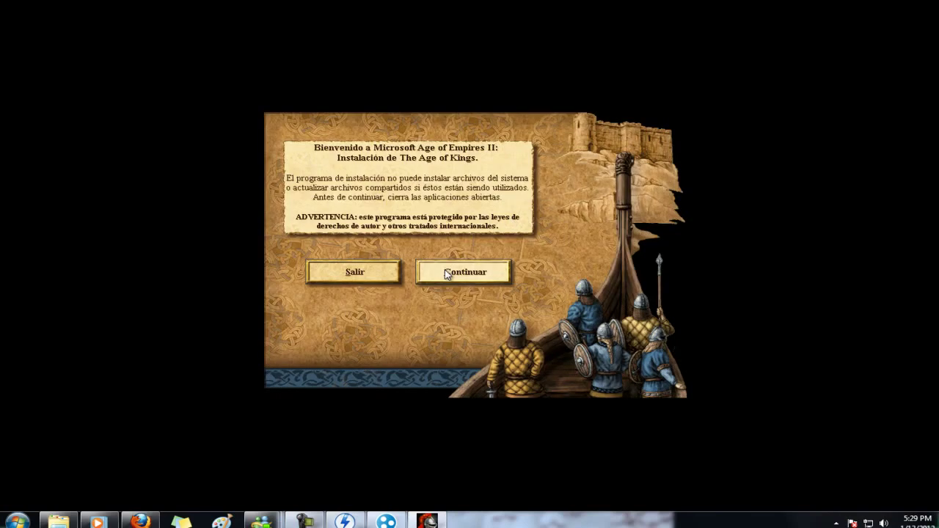
{"action": "left_click", "coordinate": [444, 272]}
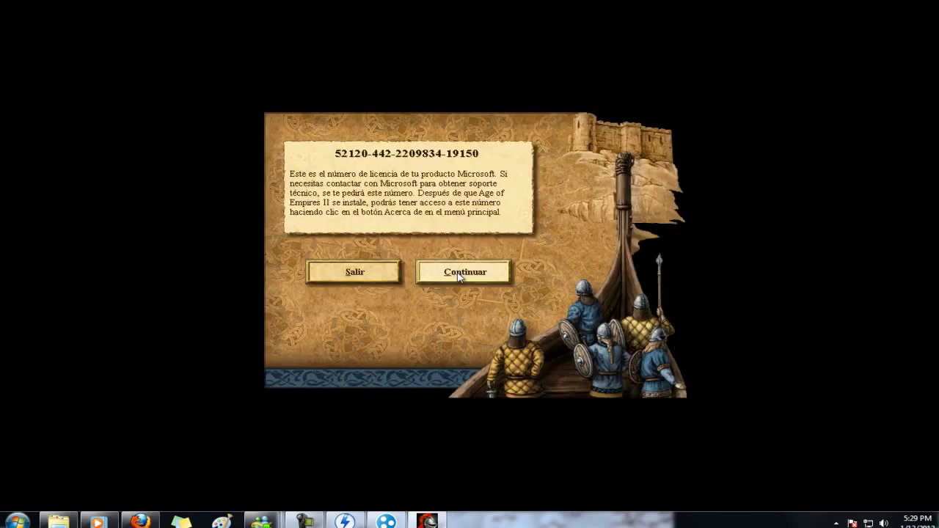
{"action": "left_click", "coordinate": [460, 274]}
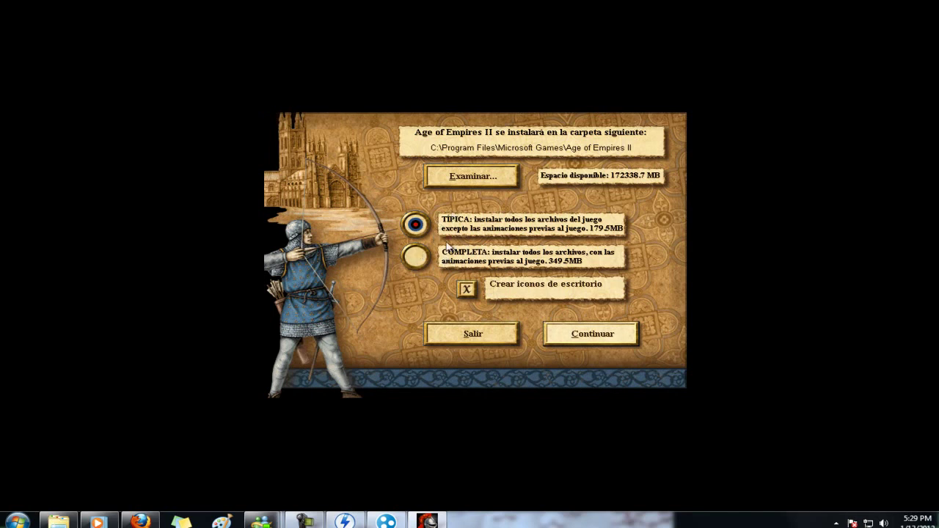
{"action": "left_click", "coordinate": [573, 335]}
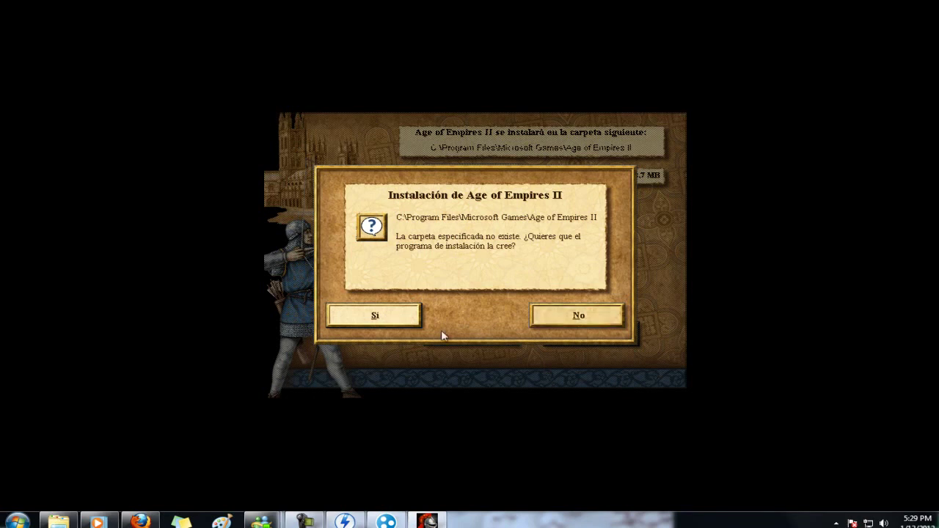
{"action": "left_click", "coordinate": [403, 316]}
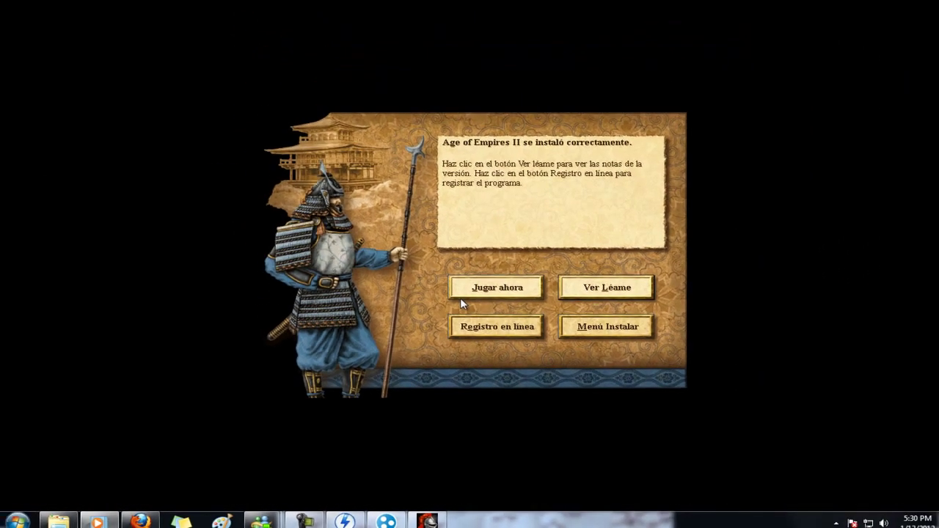
- Close the Age of Empires II AutoRun/Setup window without starting the game
{"action": "key", "text": "super"}
{"action": "key", "text": "super"}
{"action": "right_click", "coordinate": [427, 520]}
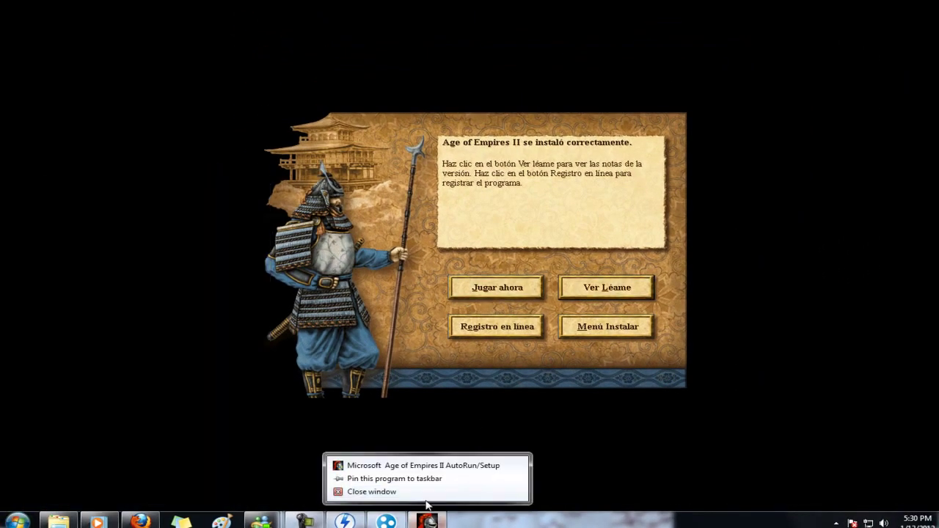
{"action": "left_click", "coordinate": [417, 496]}
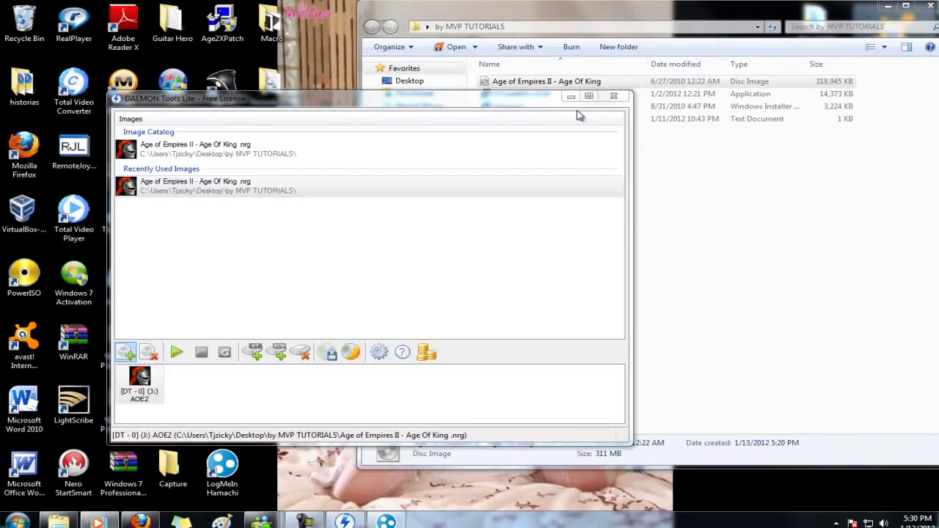